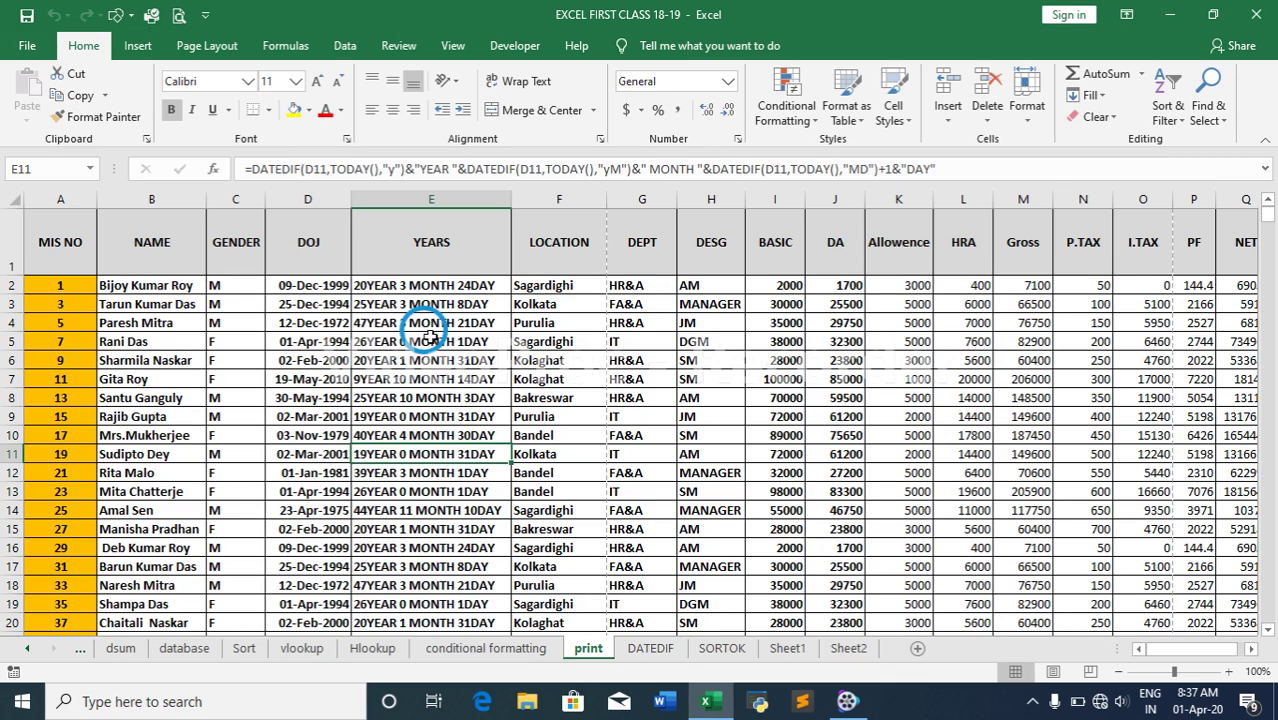
Step: Select cell E2 and open the print preview set to 3 copies
key("Up")
key("Up")
key("Up")
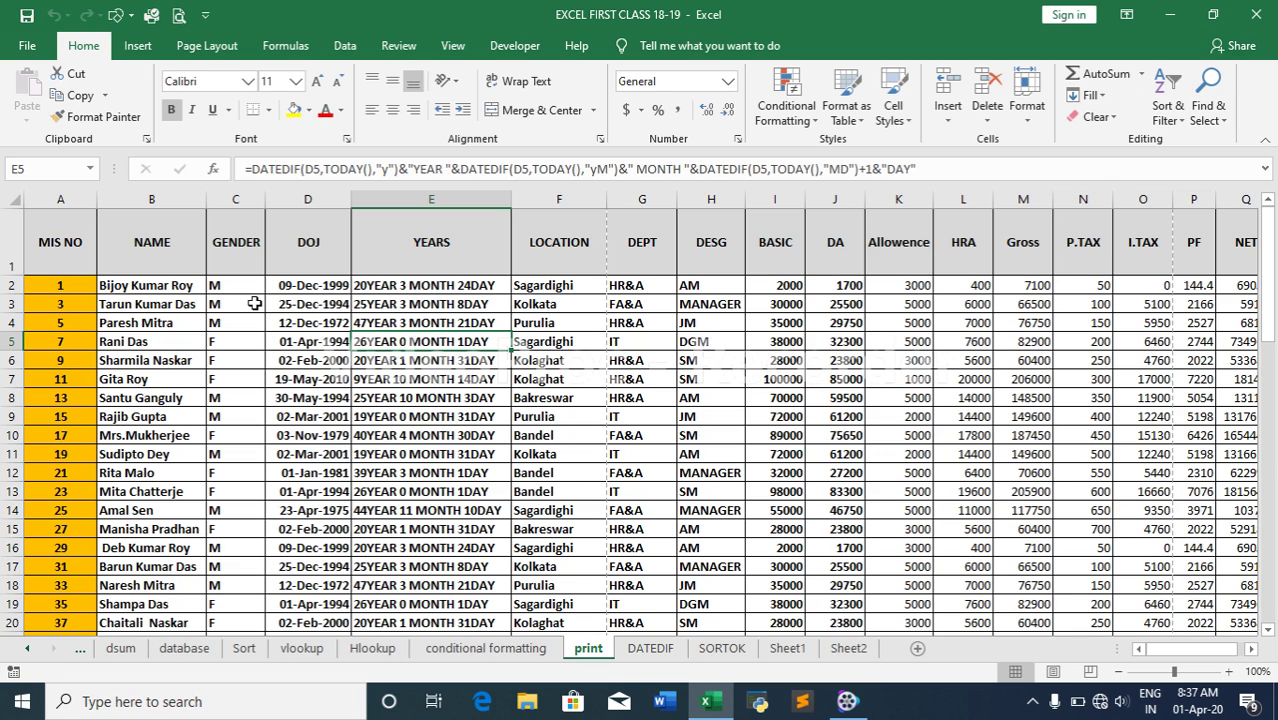
left_click(381, 289)
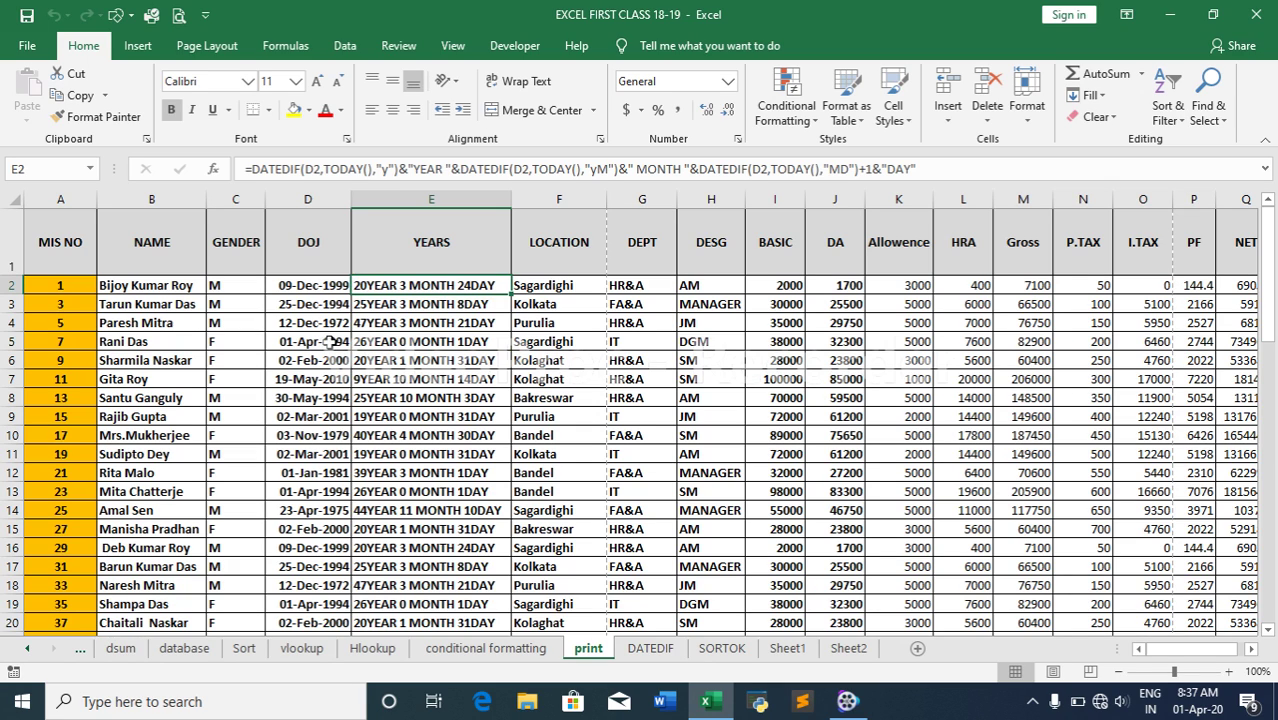
key("ctrl+p")
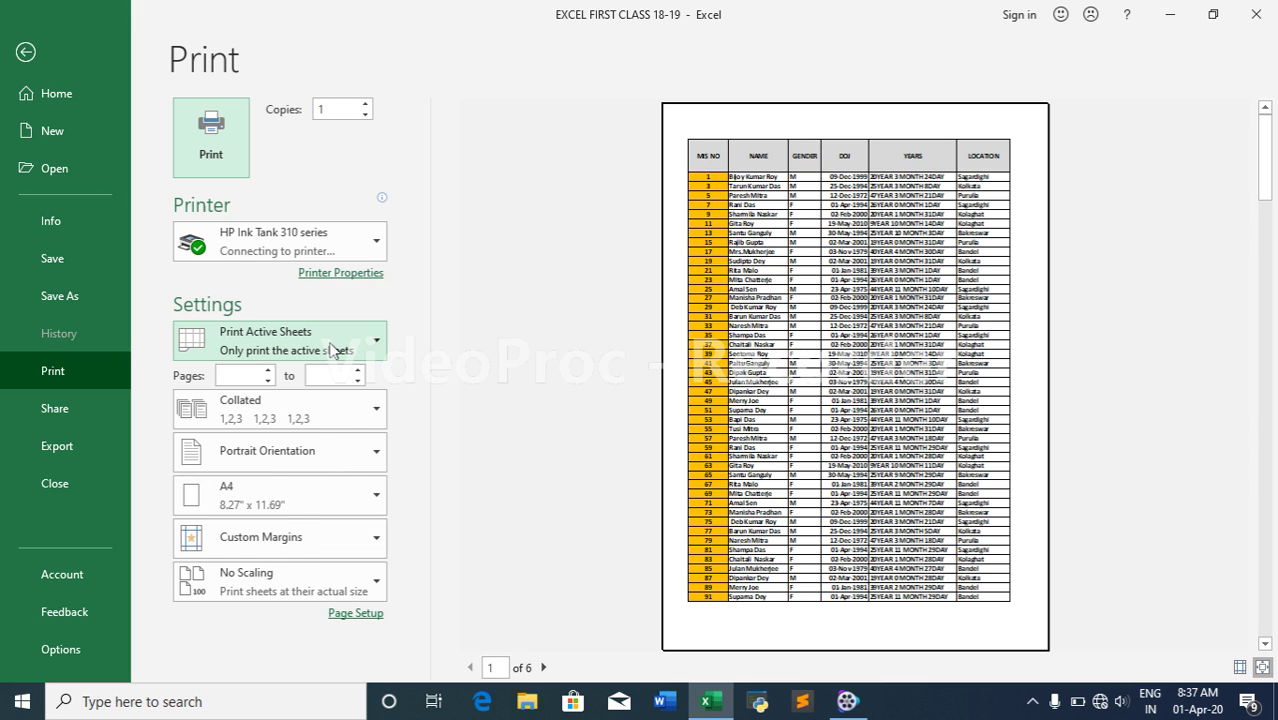
left_click(365, 105)
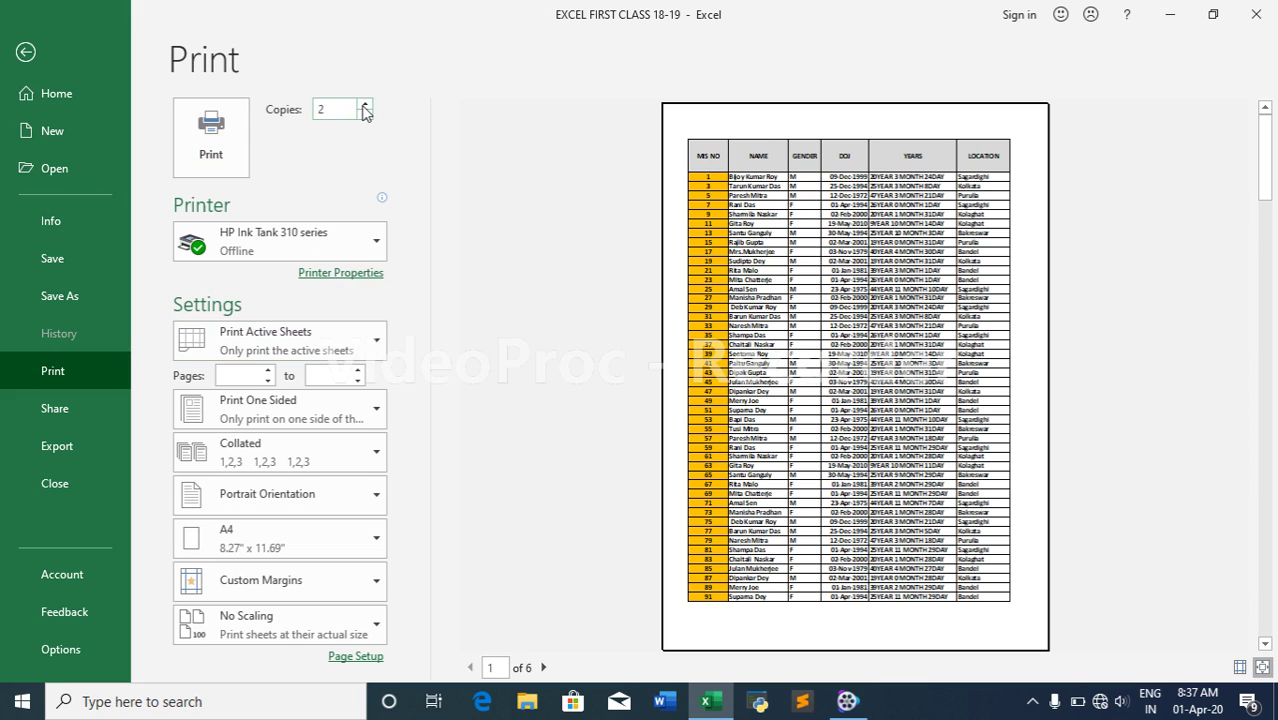
left_click(365, 105)
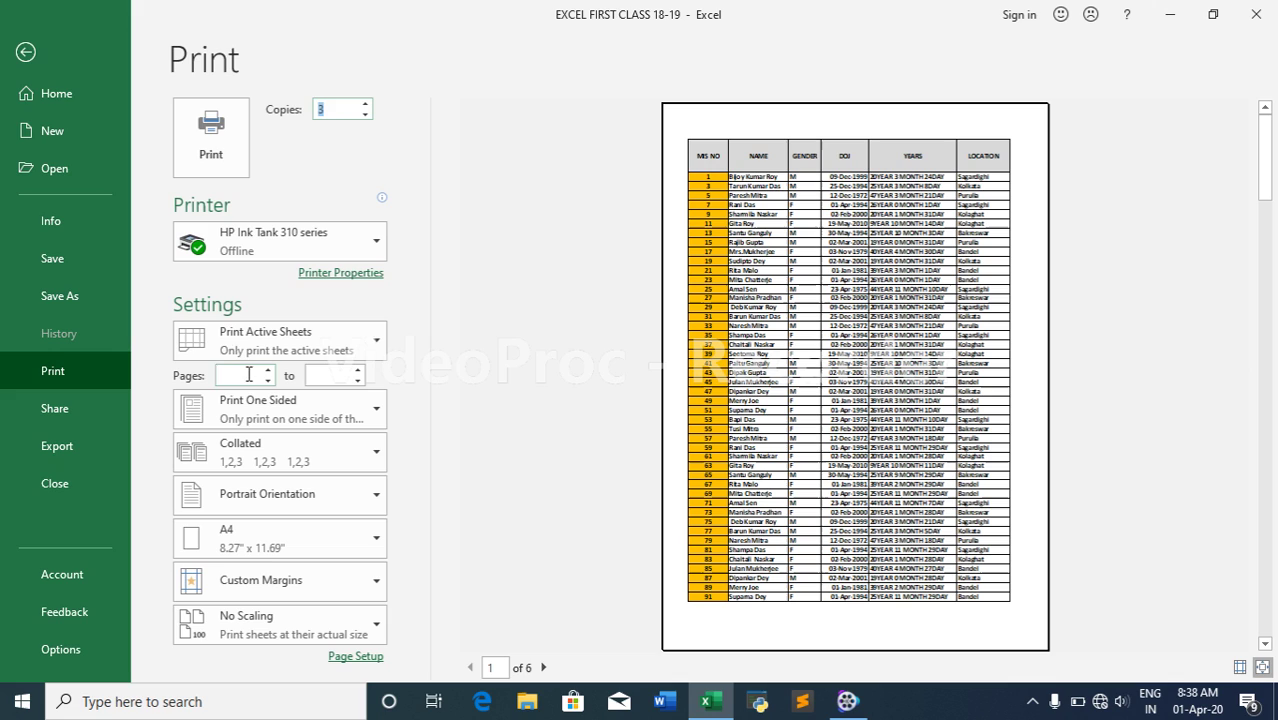
Step: Limit the print range to pages 1 through 5
left_click(249, 375)
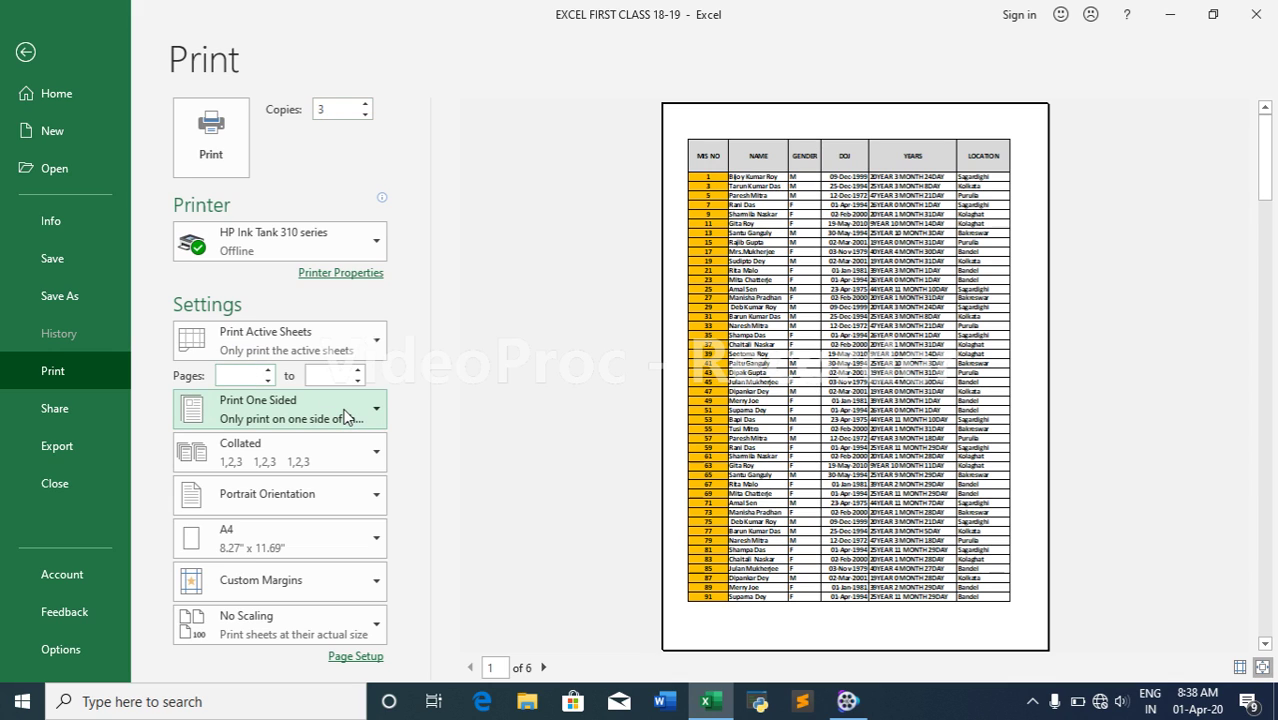
type("1")
left_click(321, 372)
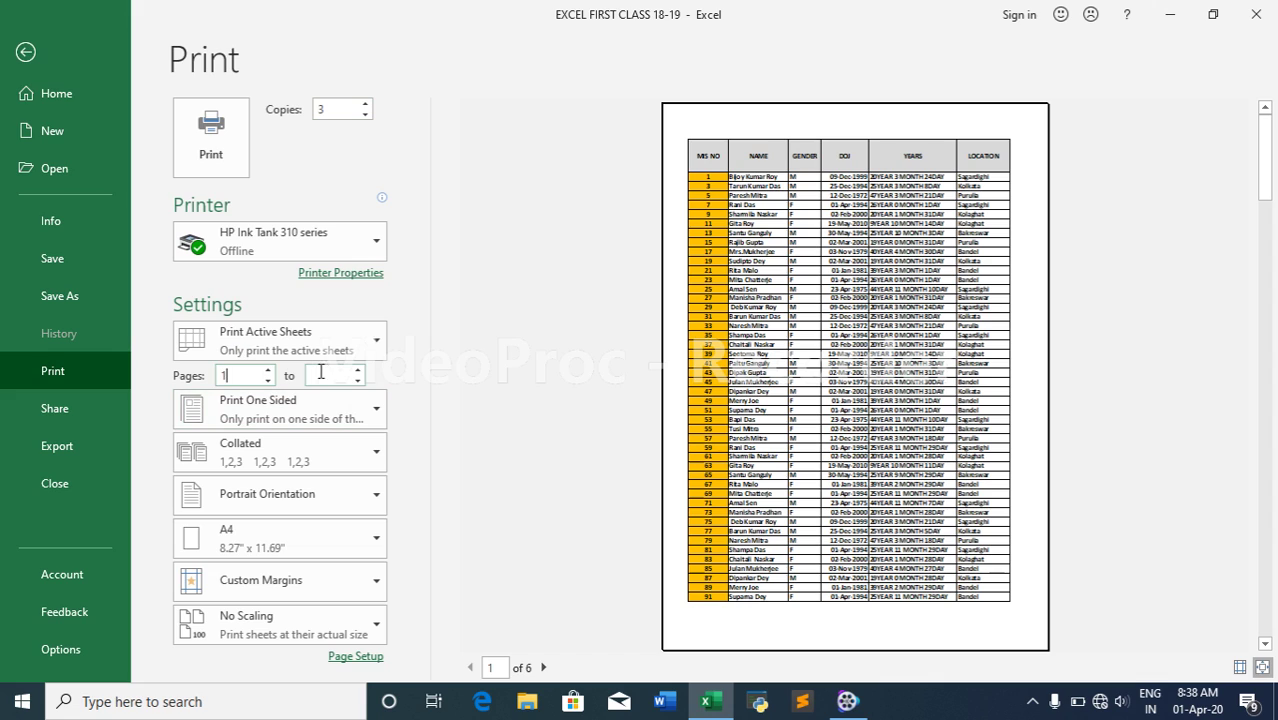
type("5")
Step: Set the printed copies to Uncollated (1,1,1 2,2,2 3,3,3) in the collation dropdown
left_click(376, 450)
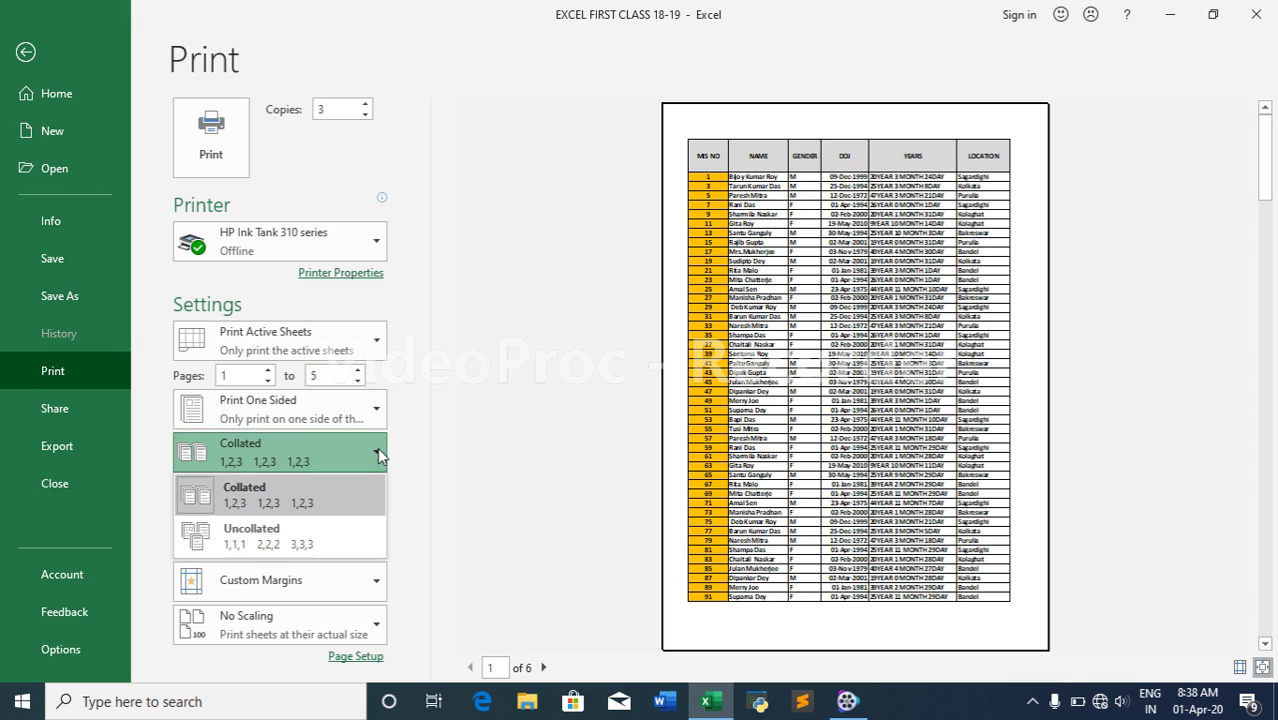
left_click(376, 450)
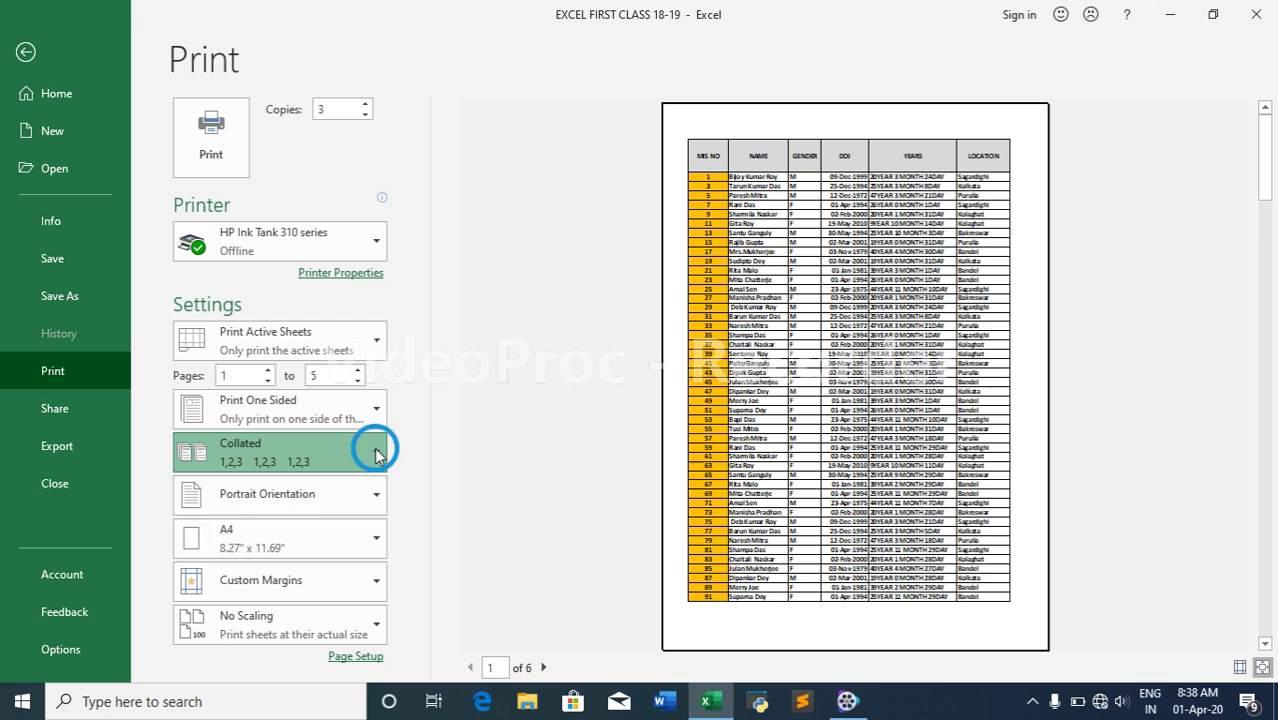
left_click(376, 450)
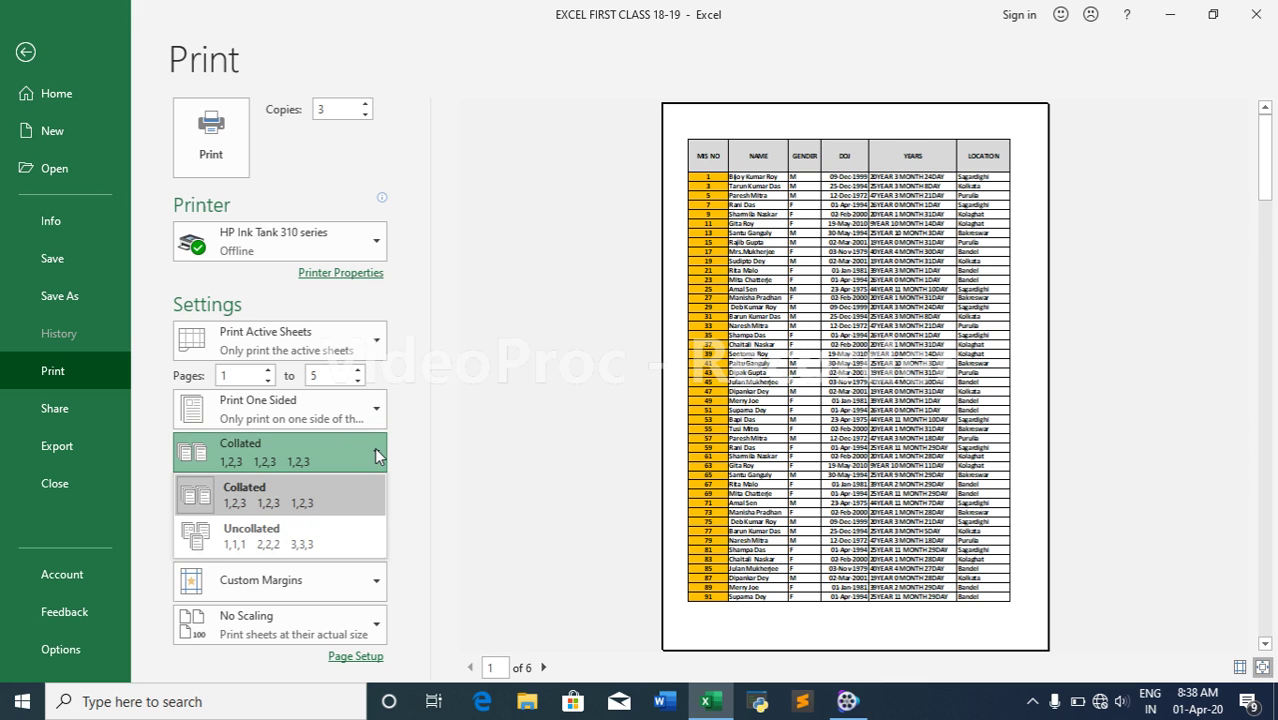
left_click(304, 547)
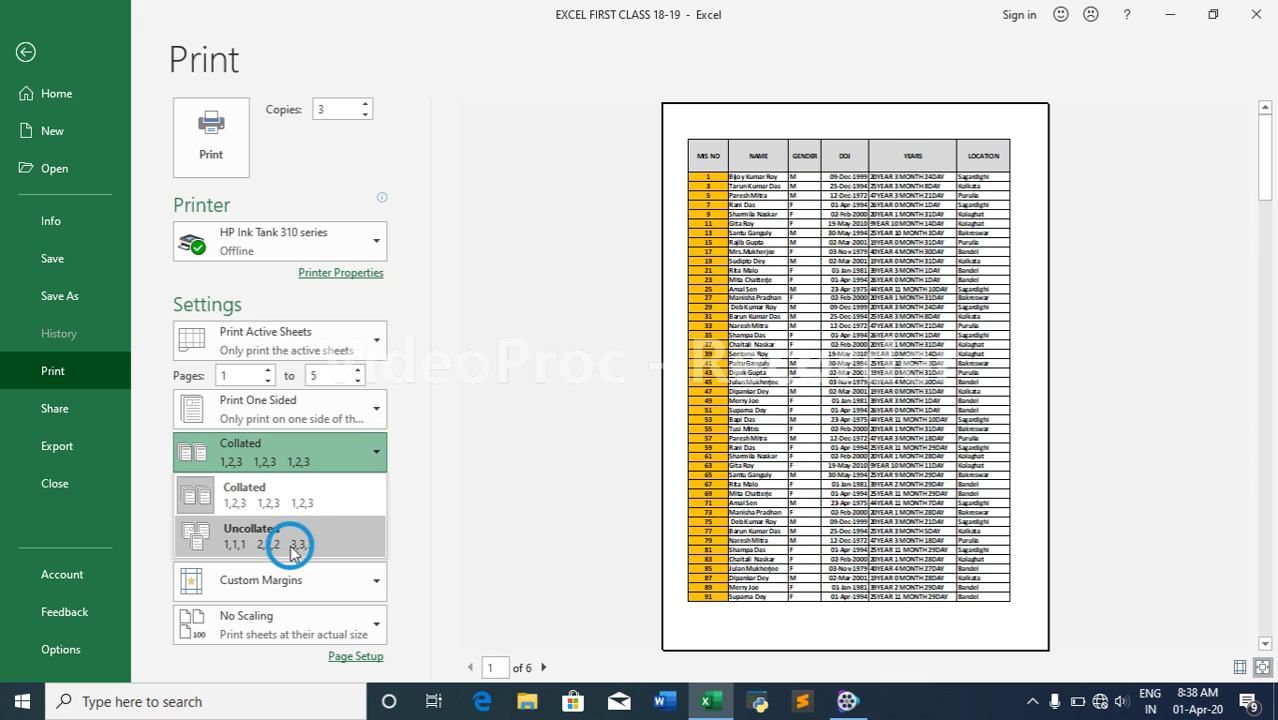
left_click_drag(304, 547, 266, 548)
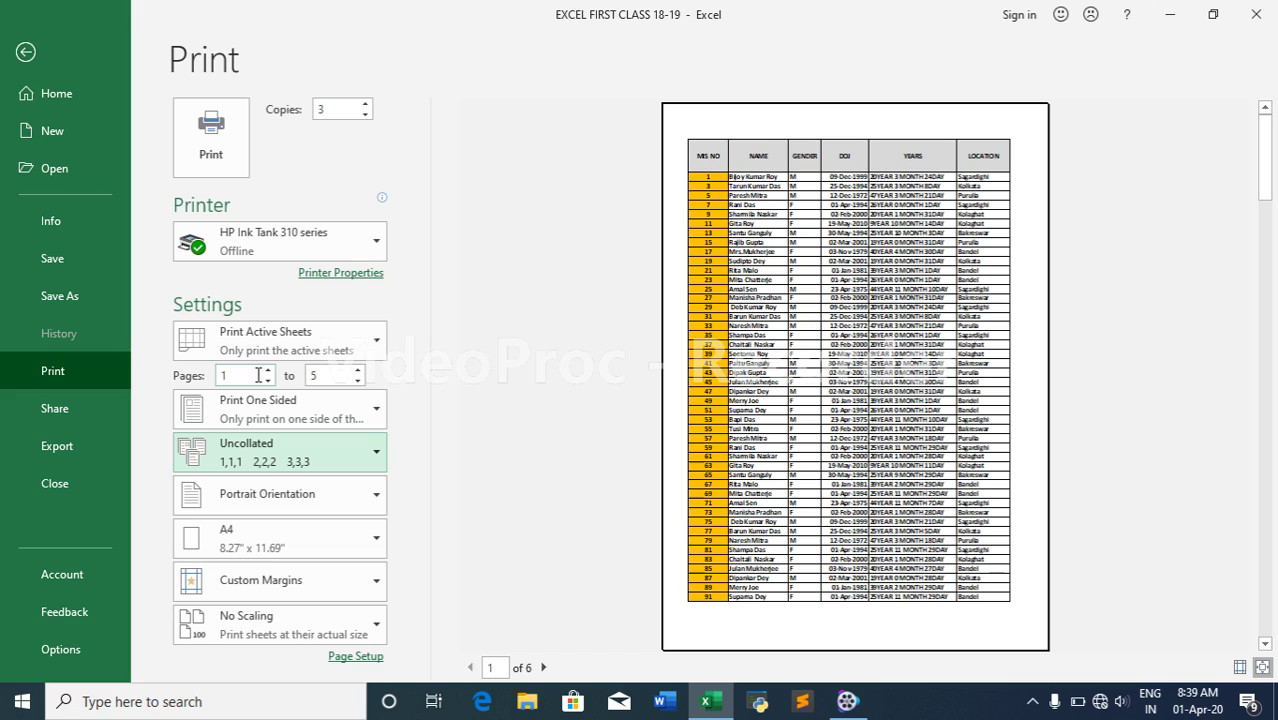
left_click(303, 459)
Step: Switch the copies back to Collated, keeping Portrait orientation
left_click(294, 491)
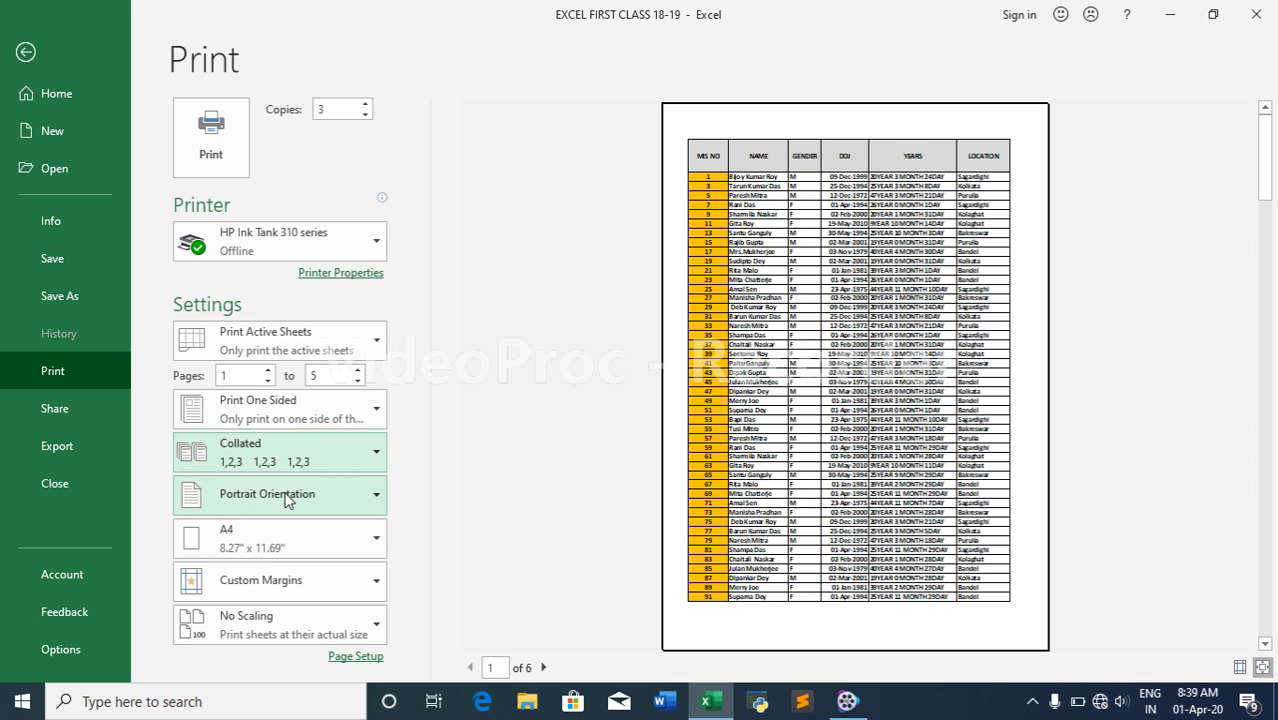
left_click(355, 500)
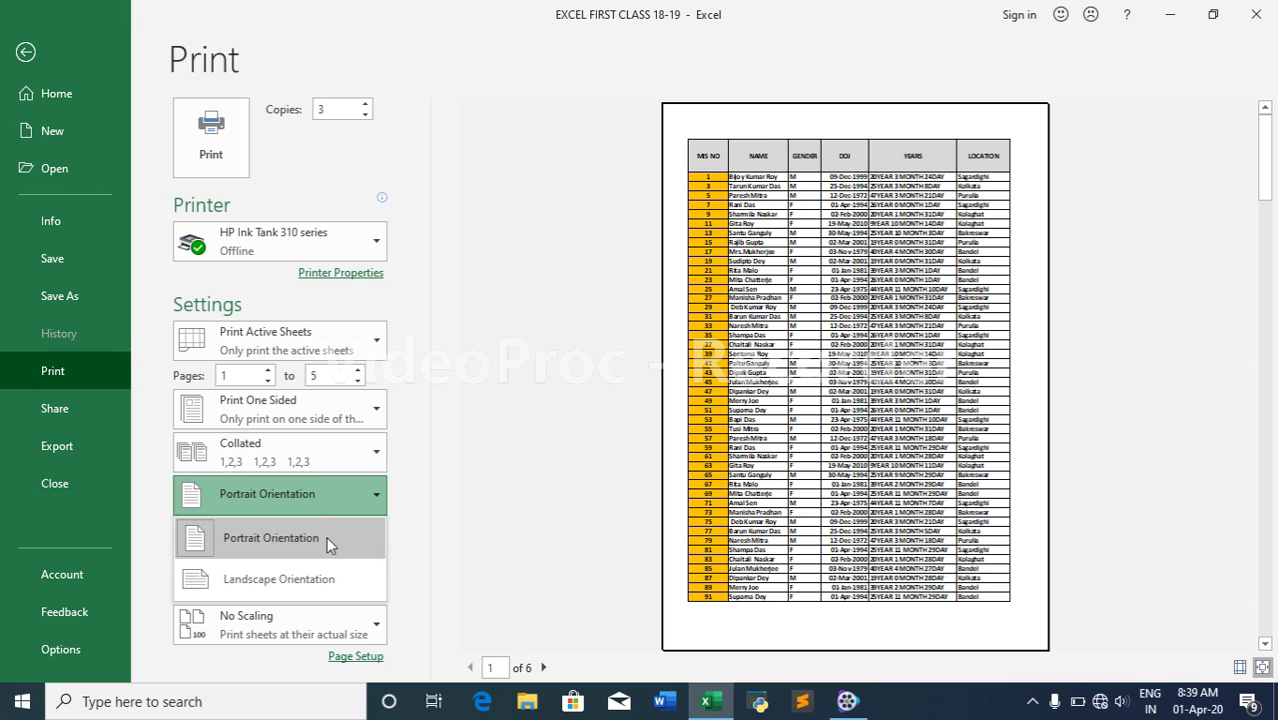
left_click(327, 540)
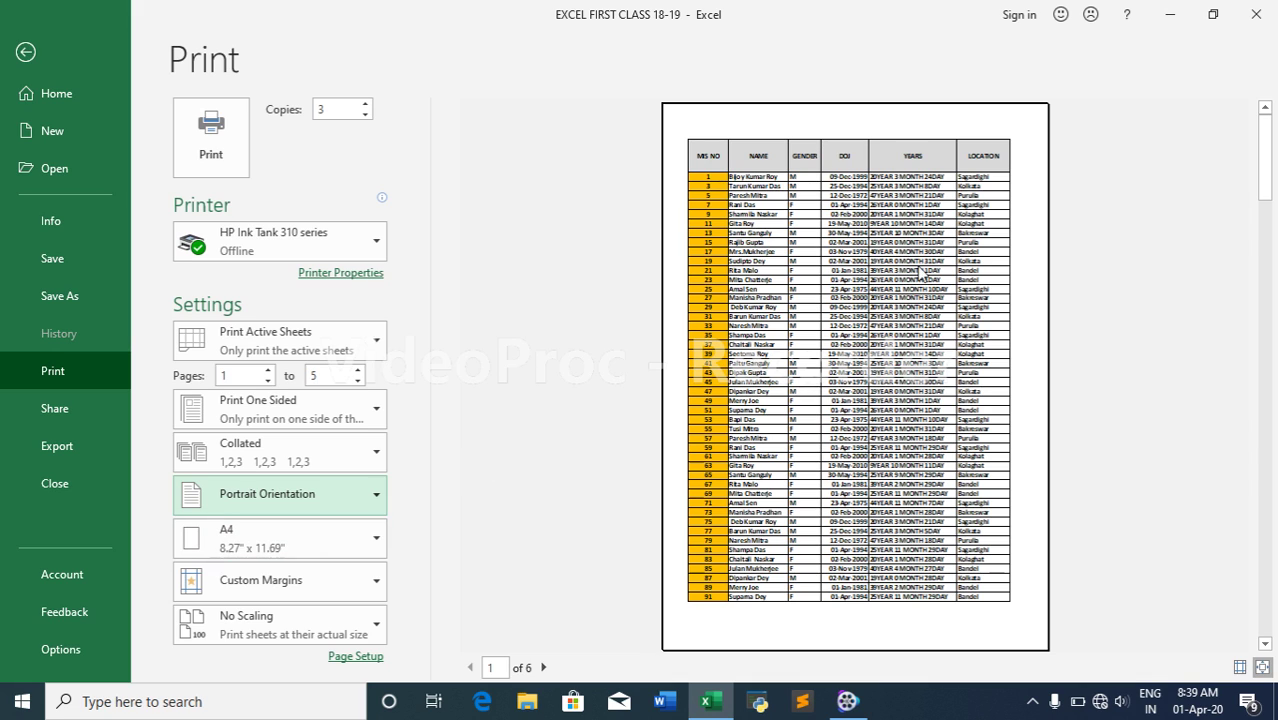
Step: Try Landscape orientation, then return the pages to Portrait
left_click(334, 499)
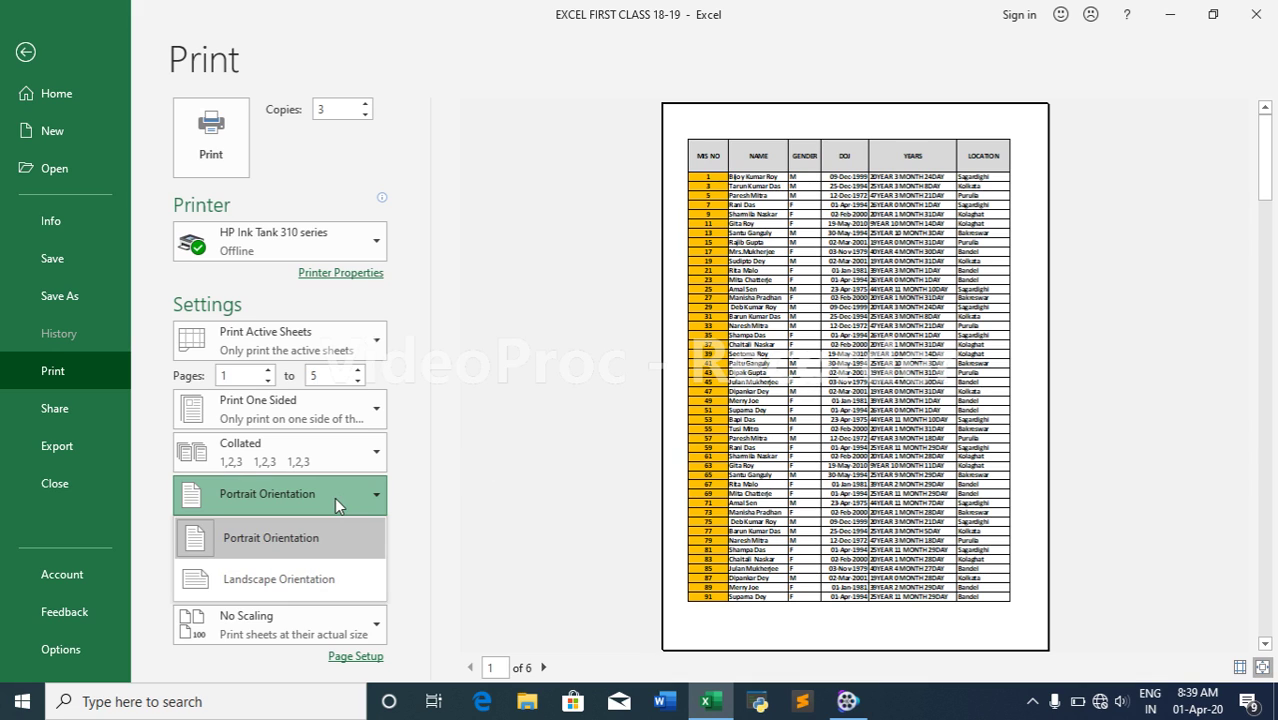
left_click(292, 585)
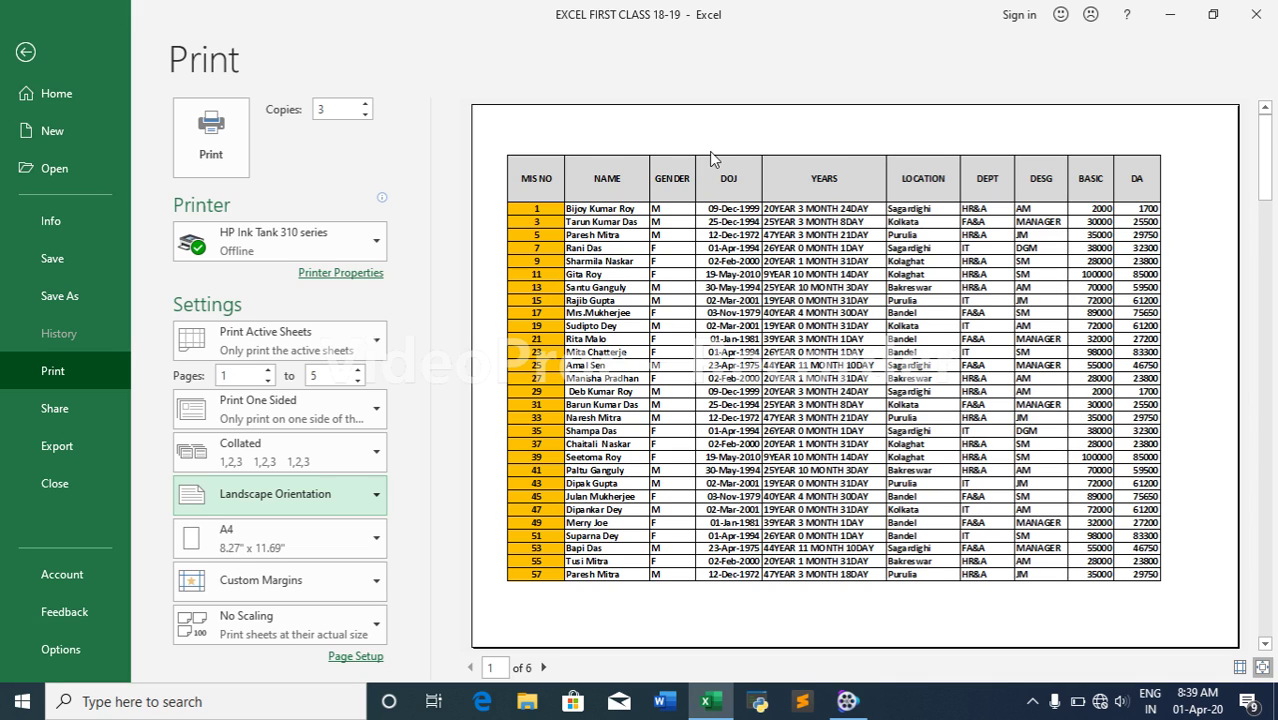
left_click(302, 495)
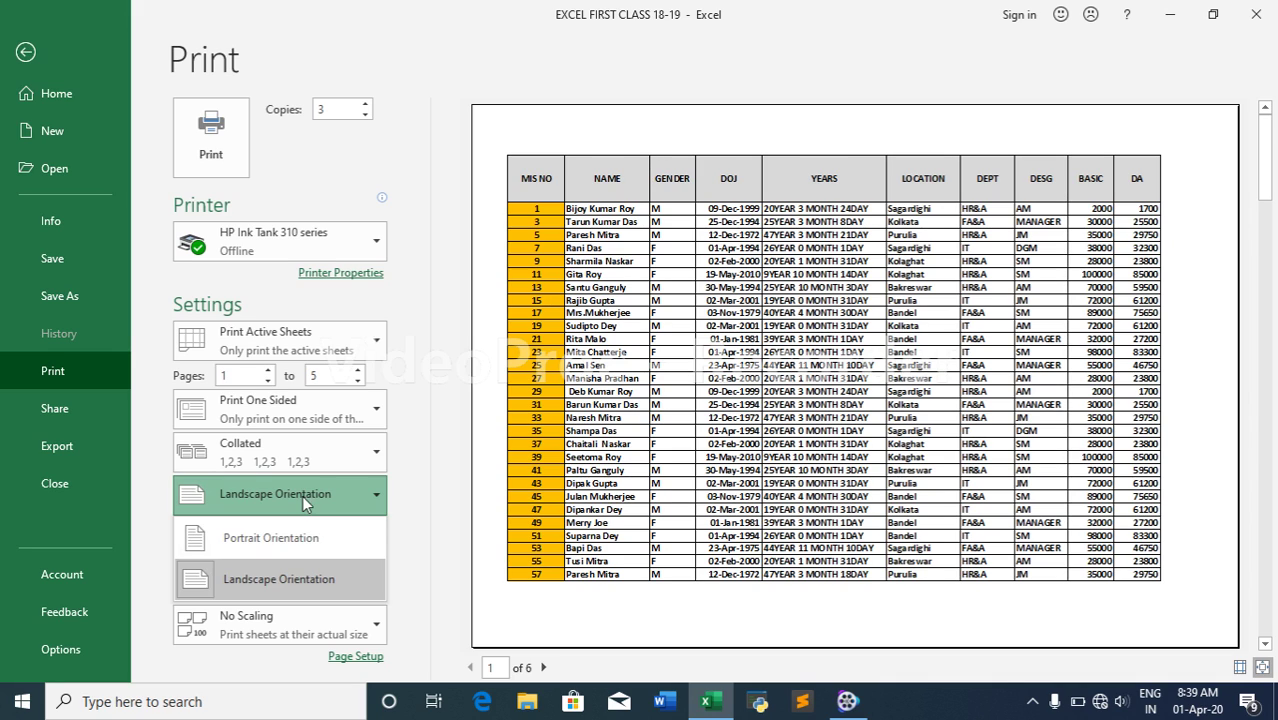
left_click(271, 538)
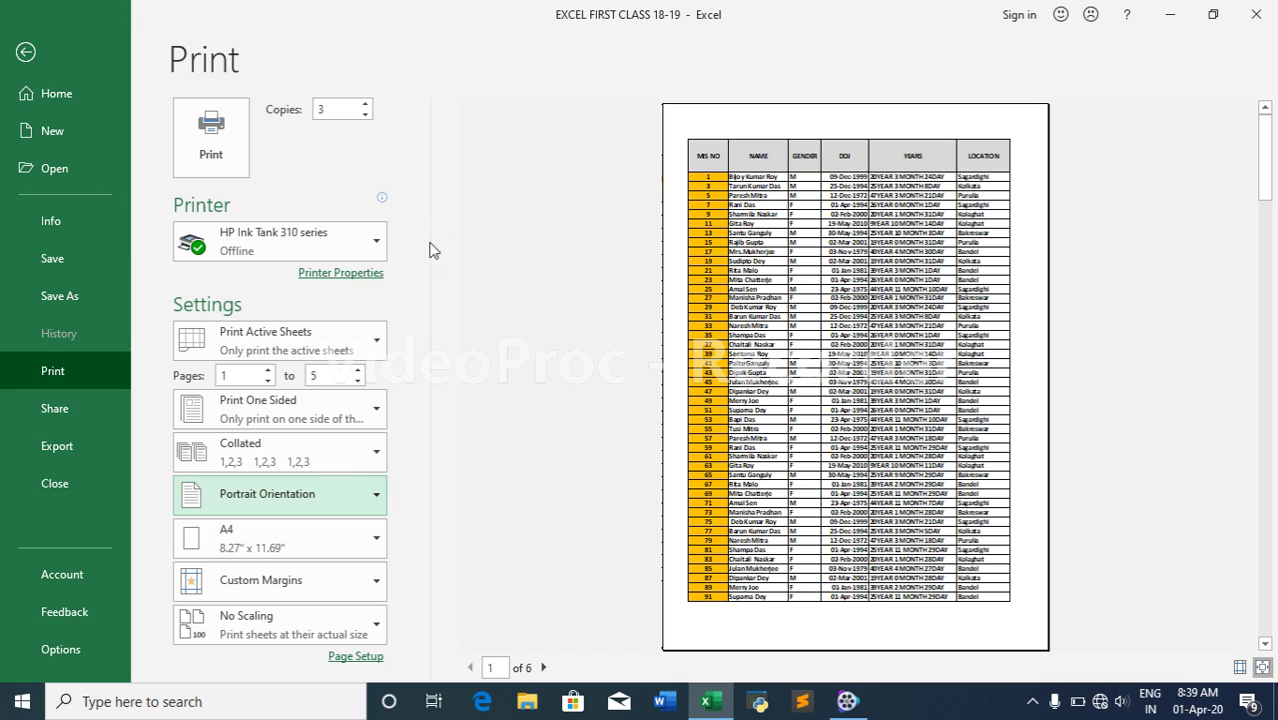
Step: Apply the Normal margins preset: 0.75" top and bottom, 0.7" left and right
left_click(369, 584)
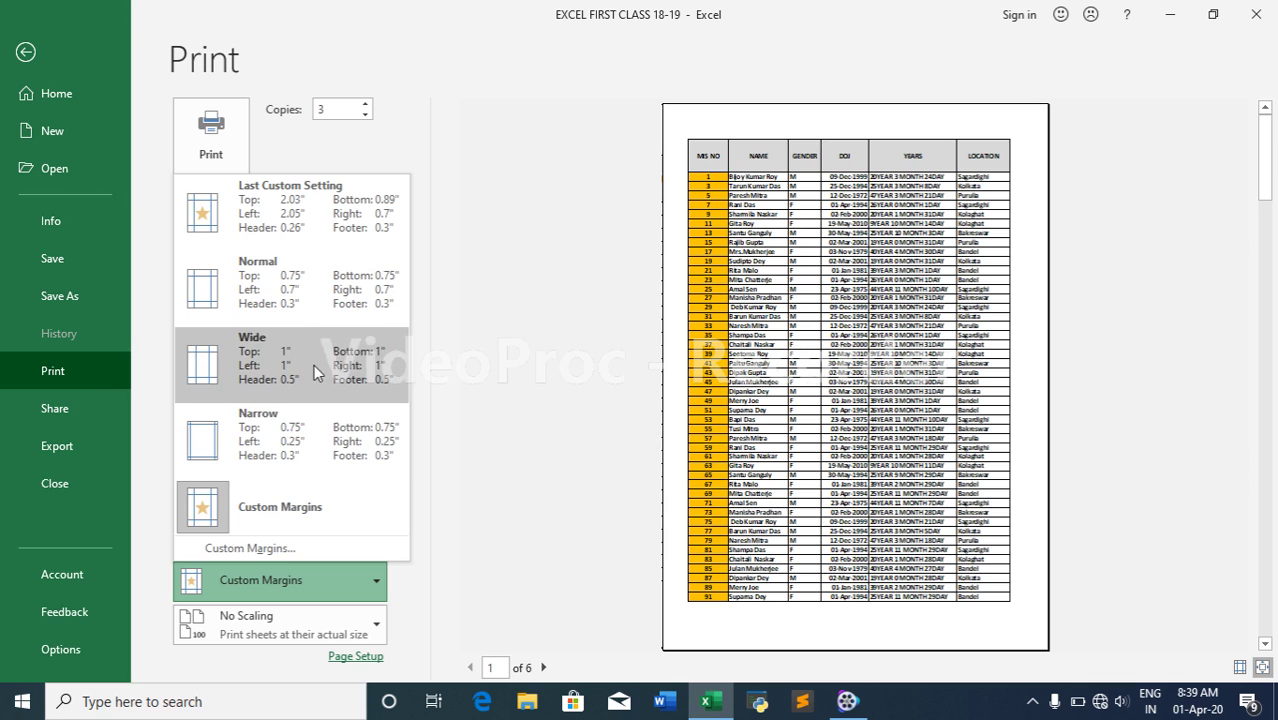
left_click(313, 278)
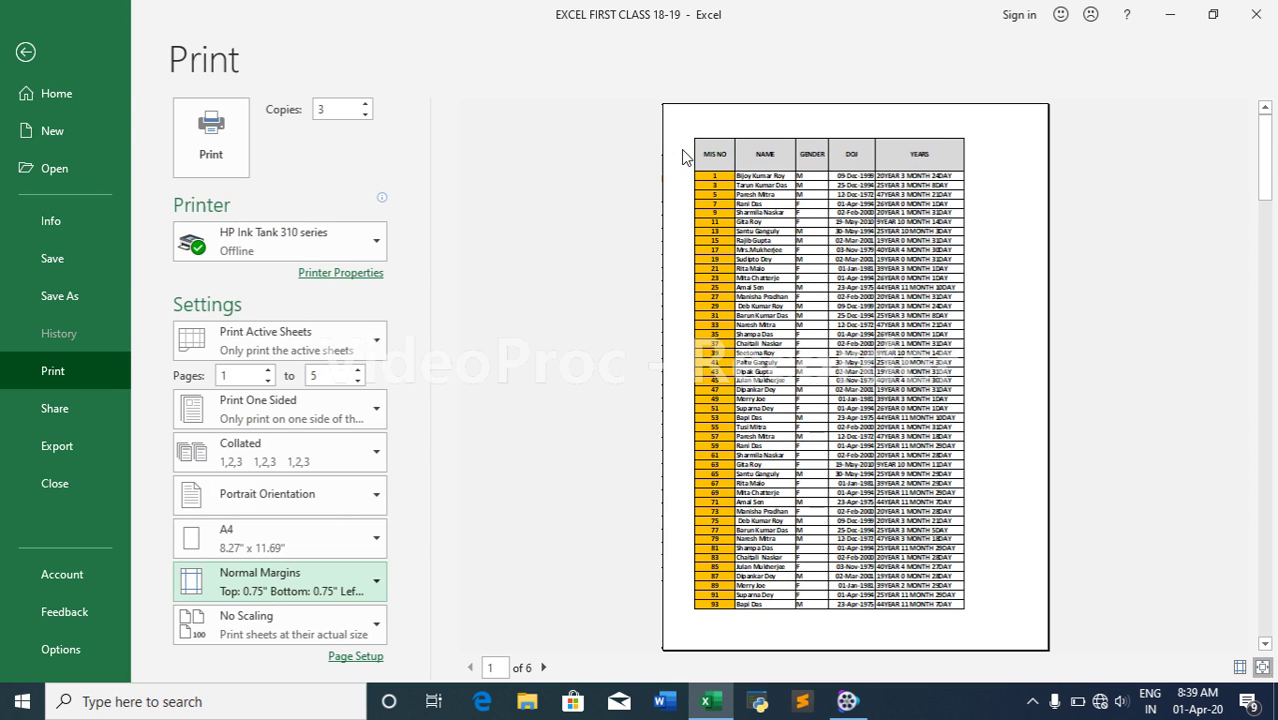
left_click(258, 594)
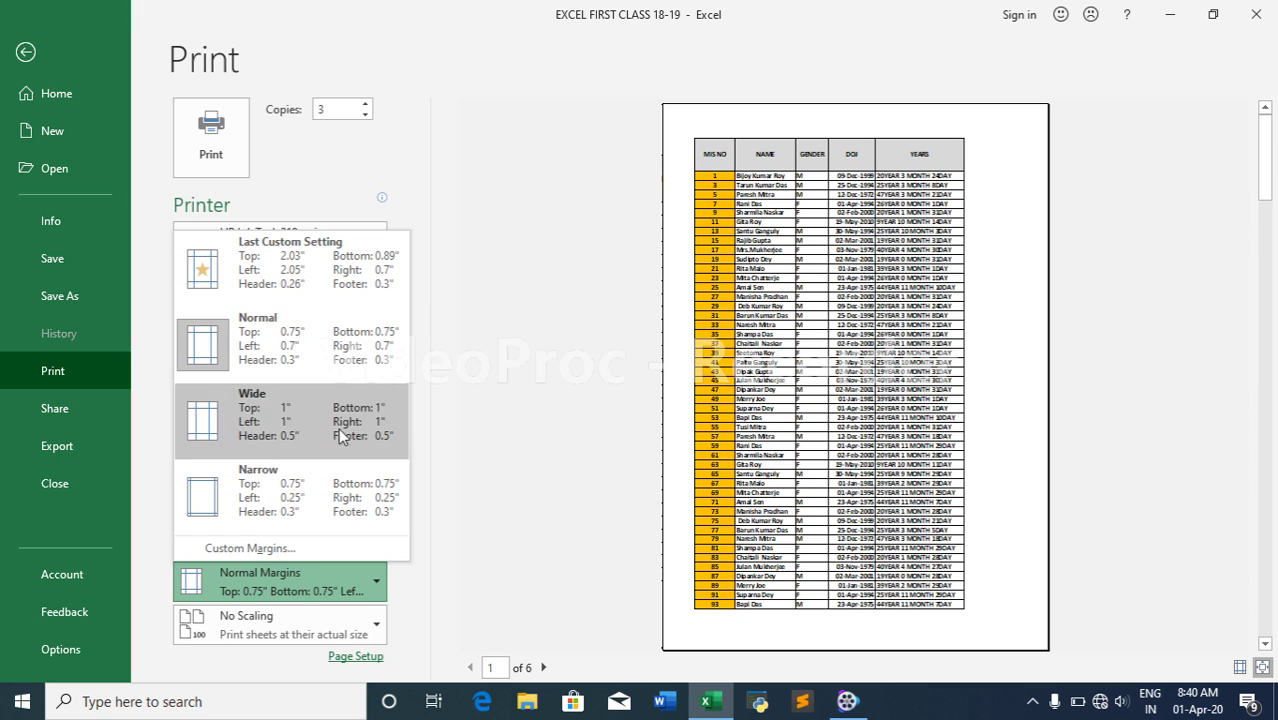
left_click(295, 551)
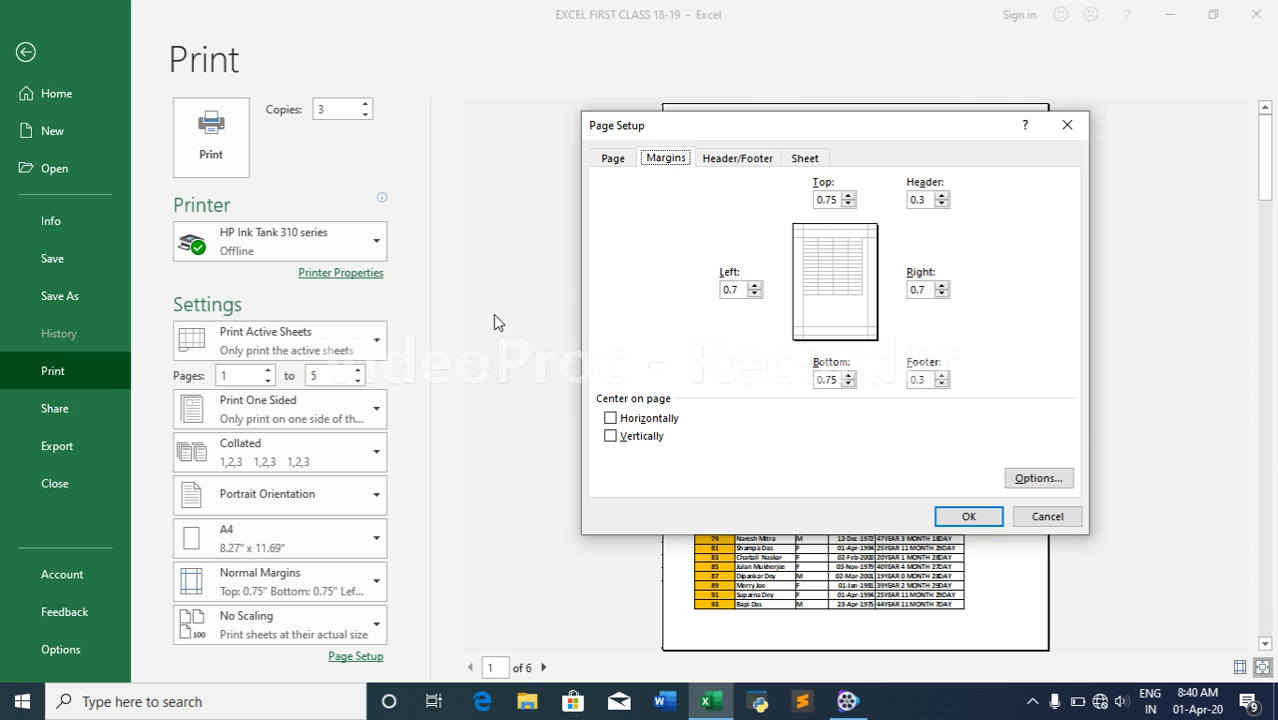
left_click_drag(640, 436, 1044, 522)
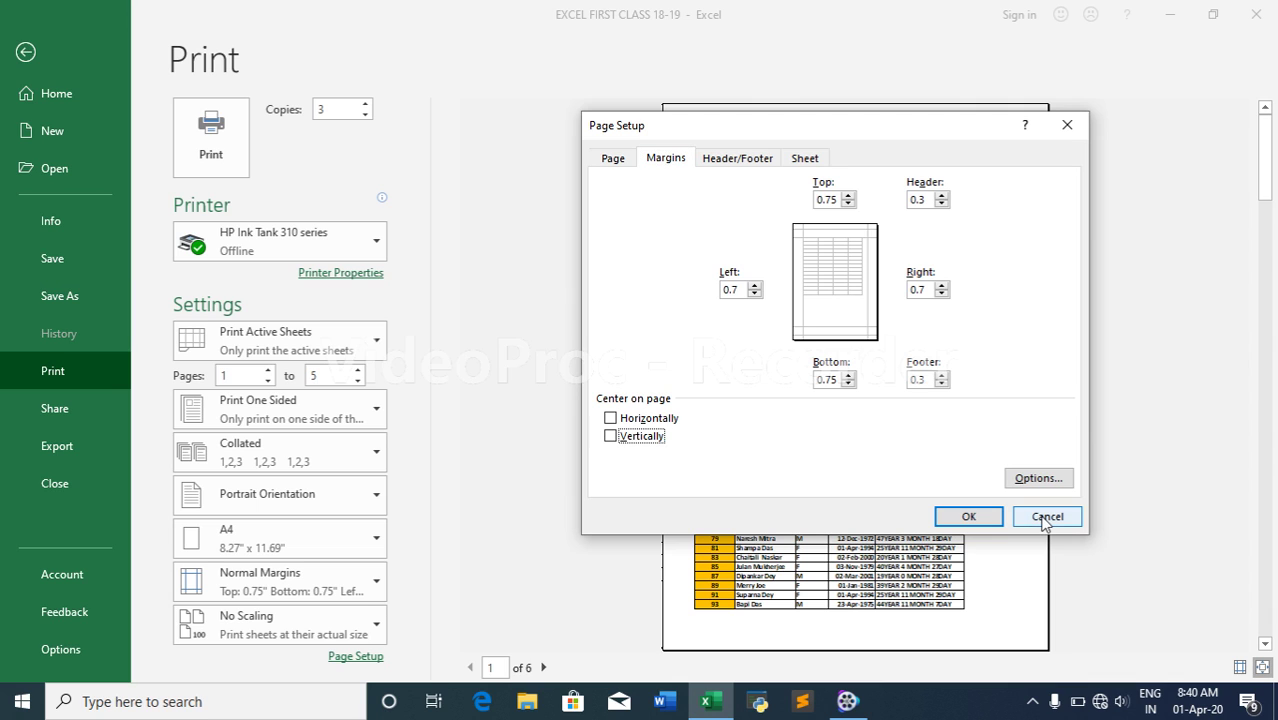
left_click(1044, 522)
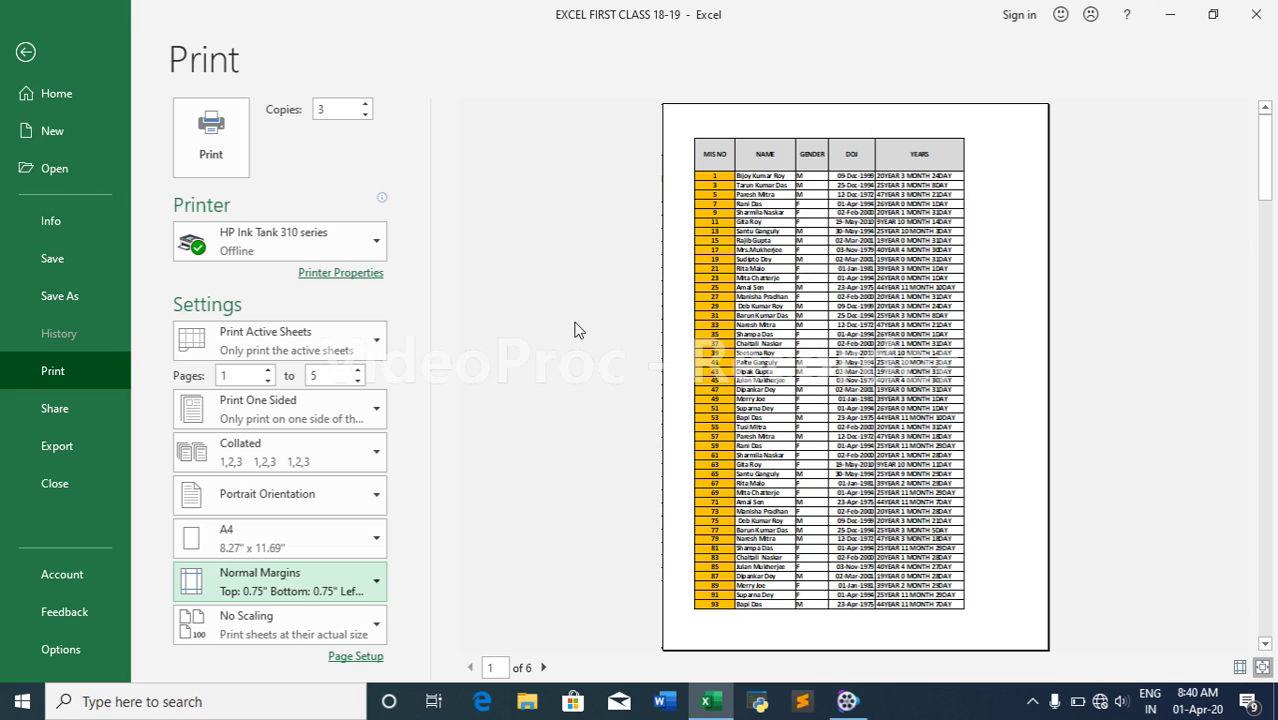
Step: Exit the print screen back to the employee list on the 'print' worksheet
left_click(285, 580)
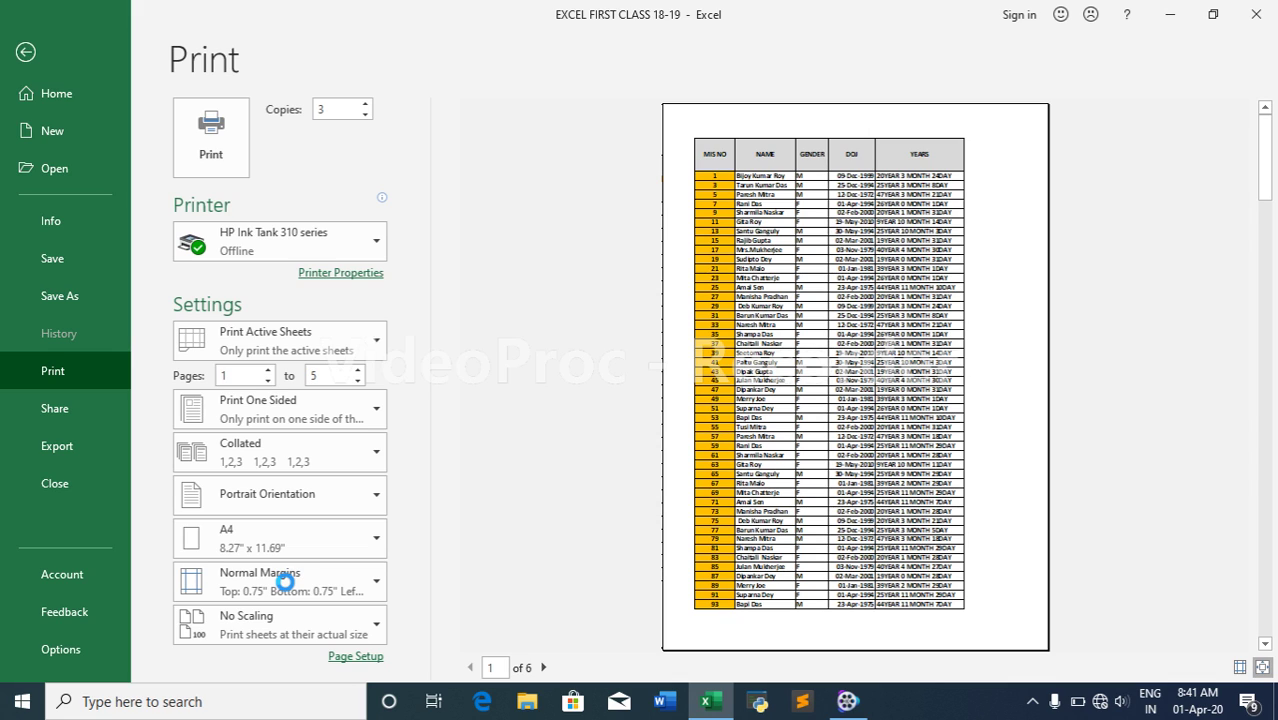
key("Escape")
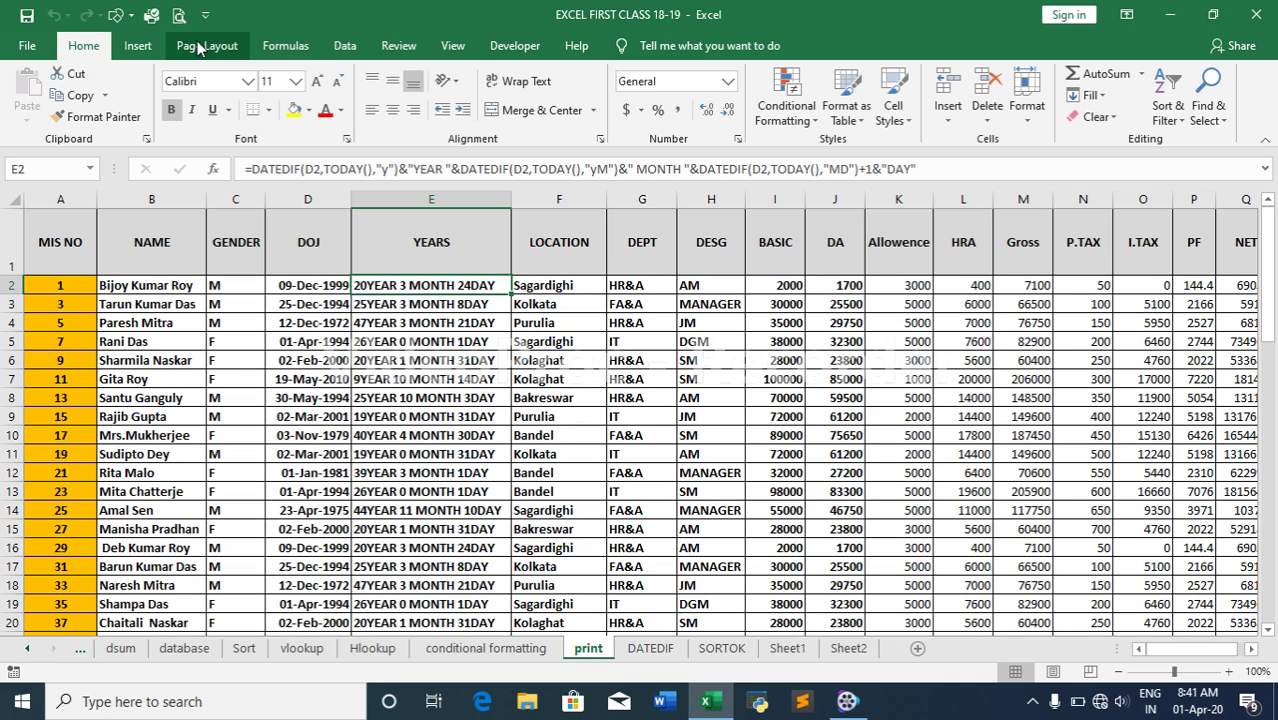
Step: On the Page Layout tab, select cells A1:F14, MIS NO through LOCATION
left_click(207, 46)
left_click_drag(60, 245, 628, 416)
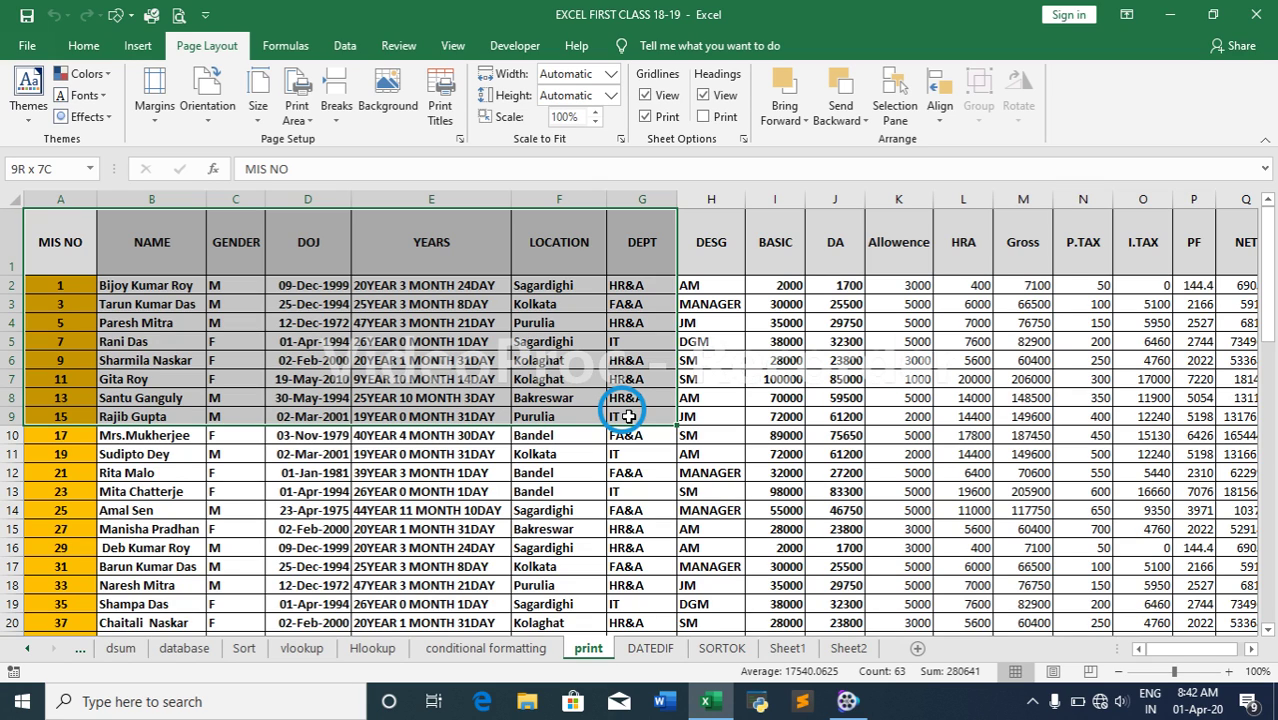
left_click_drag(627, 416, 533, 508)
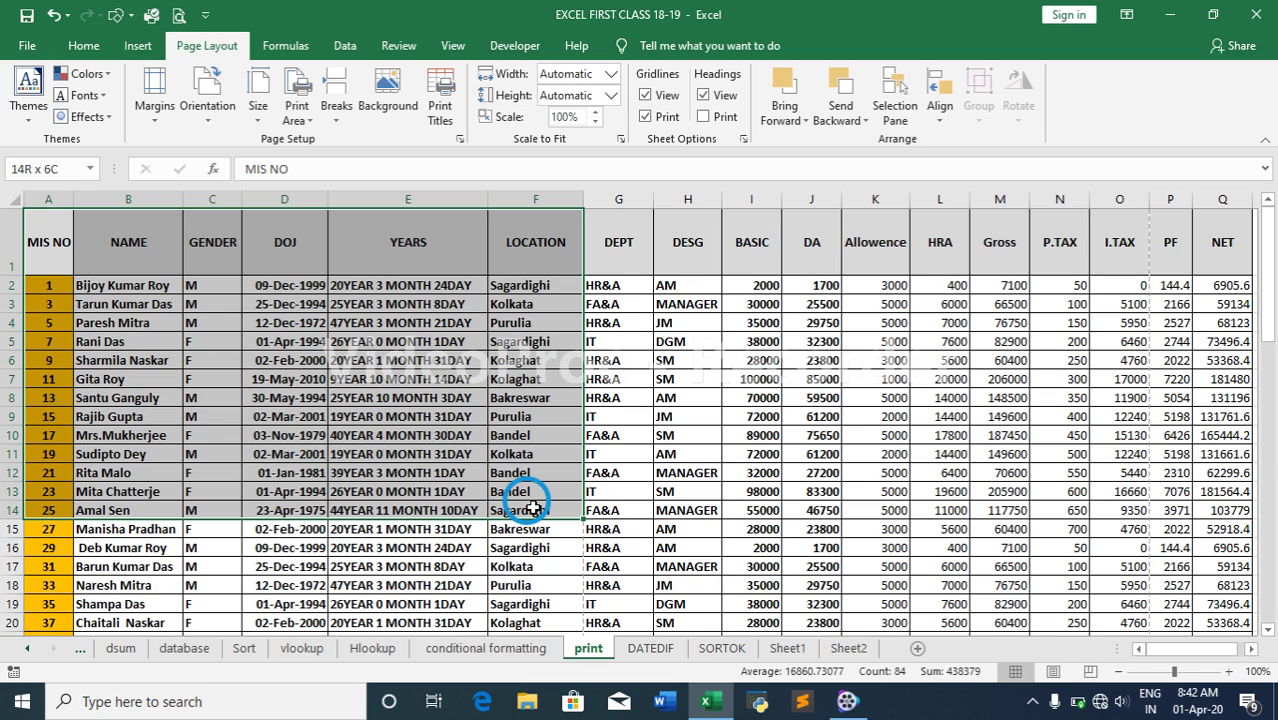
Step: Finish selecting A1:F14 and preview the printout, now page 1 of 9
left_click_drag(533, 508, 533, 510)
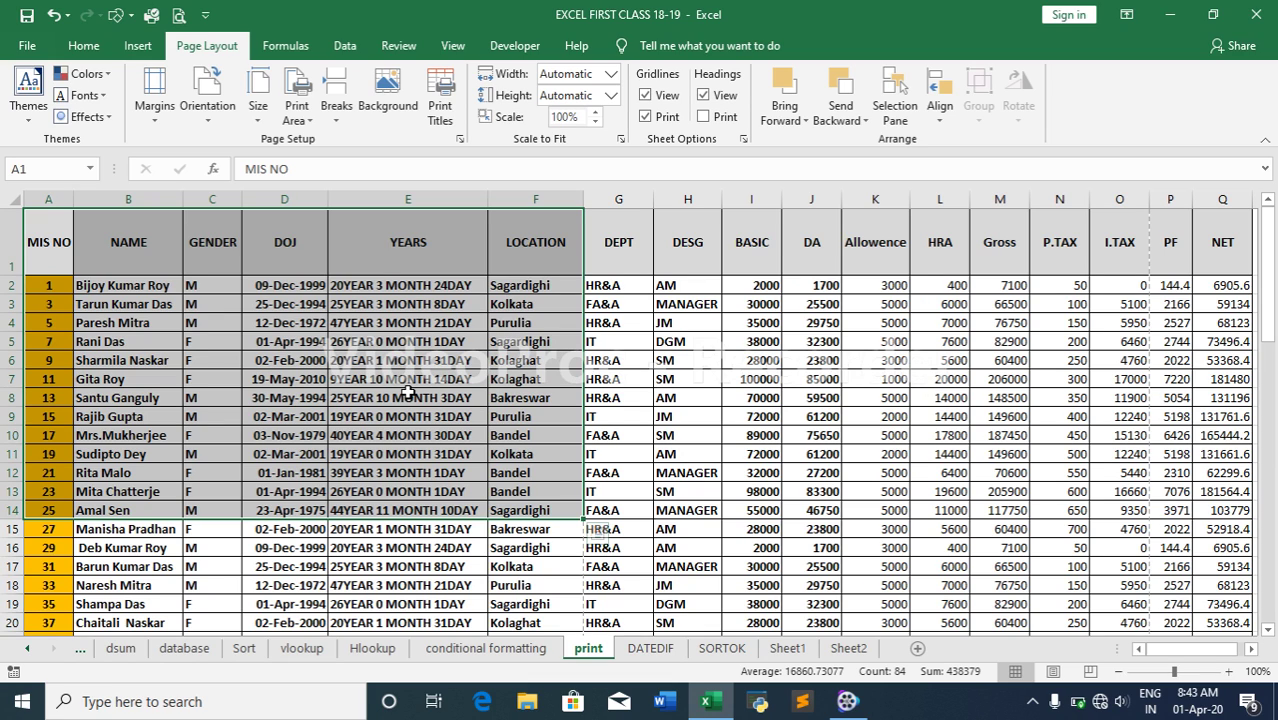
key("ctrl+p")
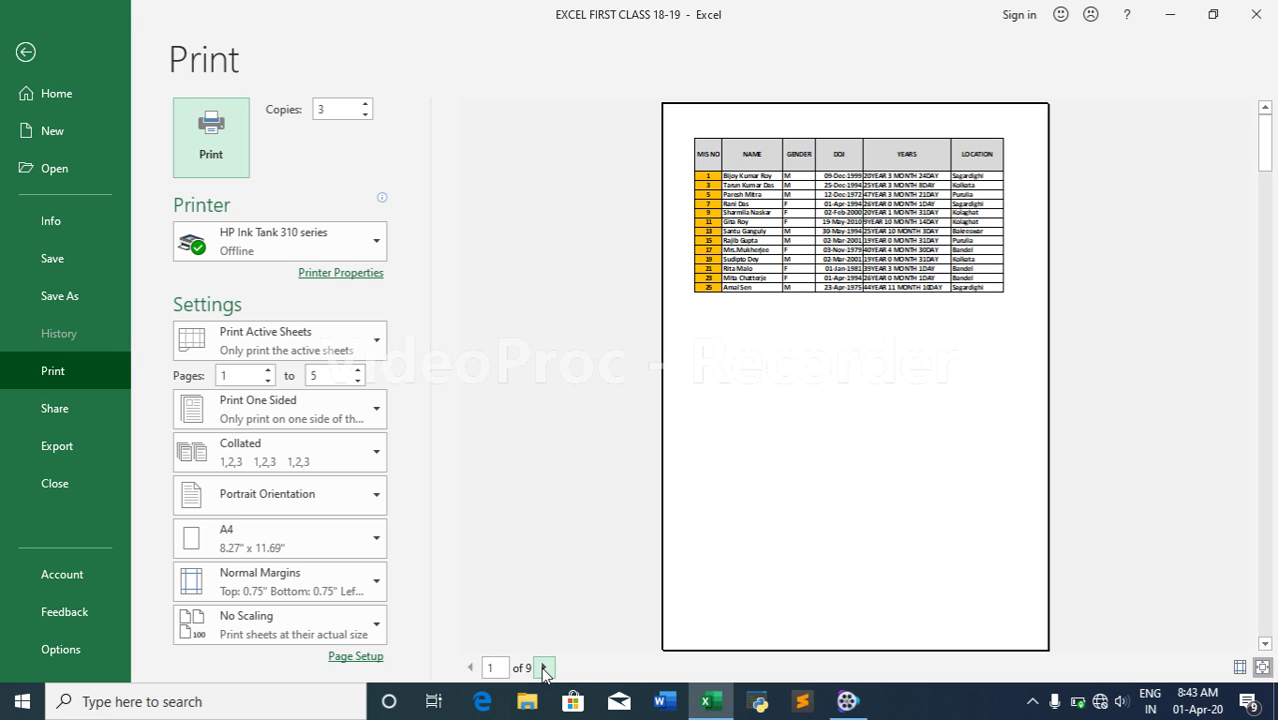
Step: Close the print preview and return to the 'print' worksheet with Esc
key("Escape")
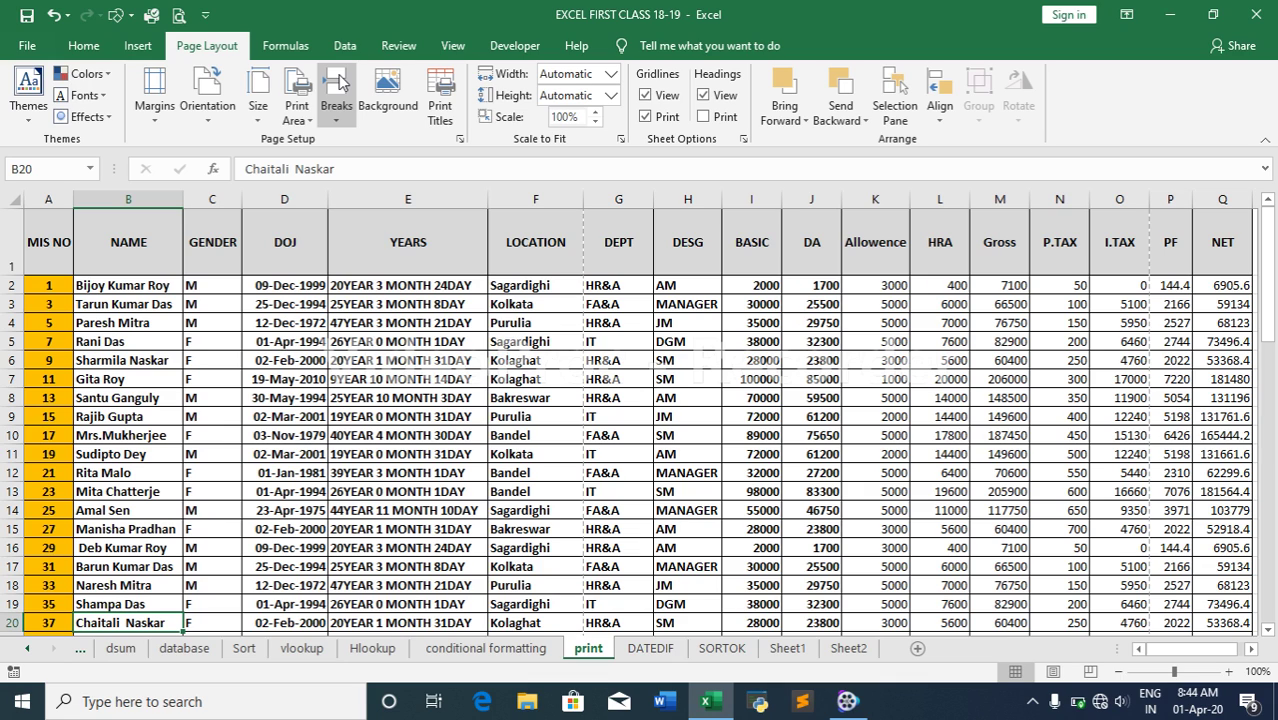
Step: Use keyboard shortcuts toward Page Setup, which brings up an offline Online Pictures message
key("Up")
key("Up")
key("Right")
key("Right")
key("Right")
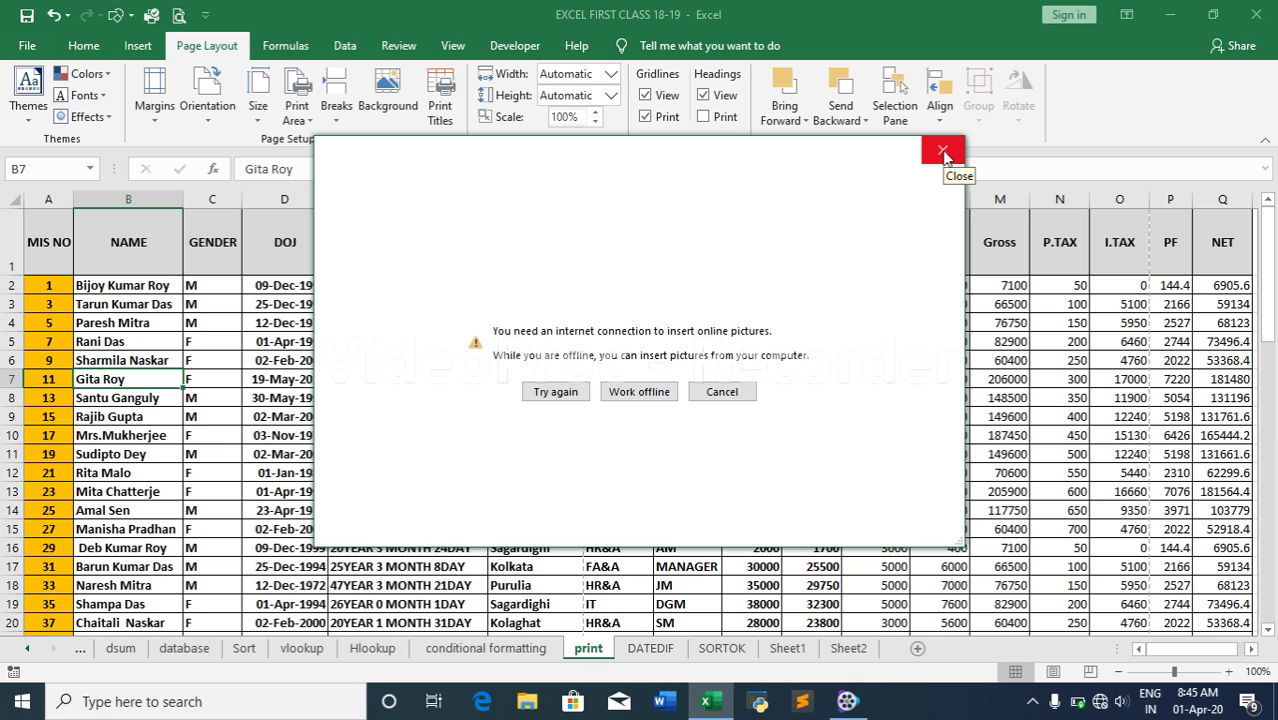
Step: Close the offline Online Pictures warning to reveal the Page Setup Sheet settings
left_click(943, 152)
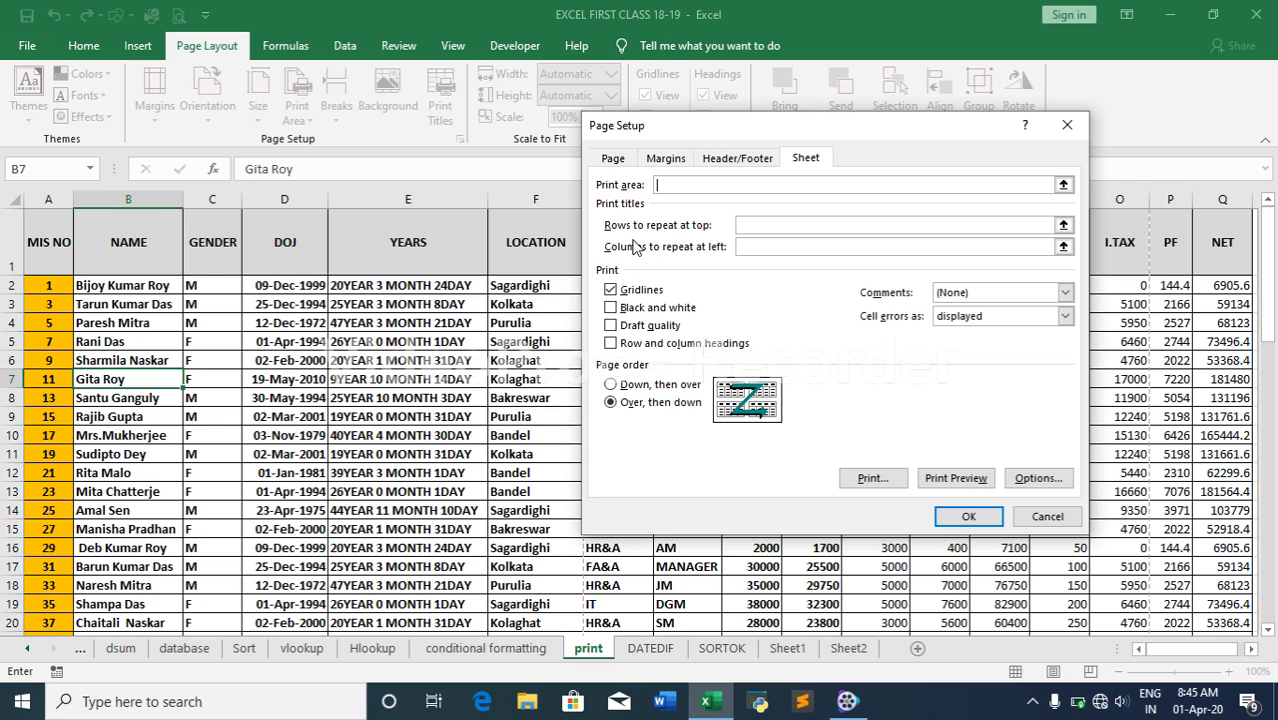
Step: Pick row 1 as the repeating title row and preview the printout
left_click(1063, 225)
left_click(913, 242)
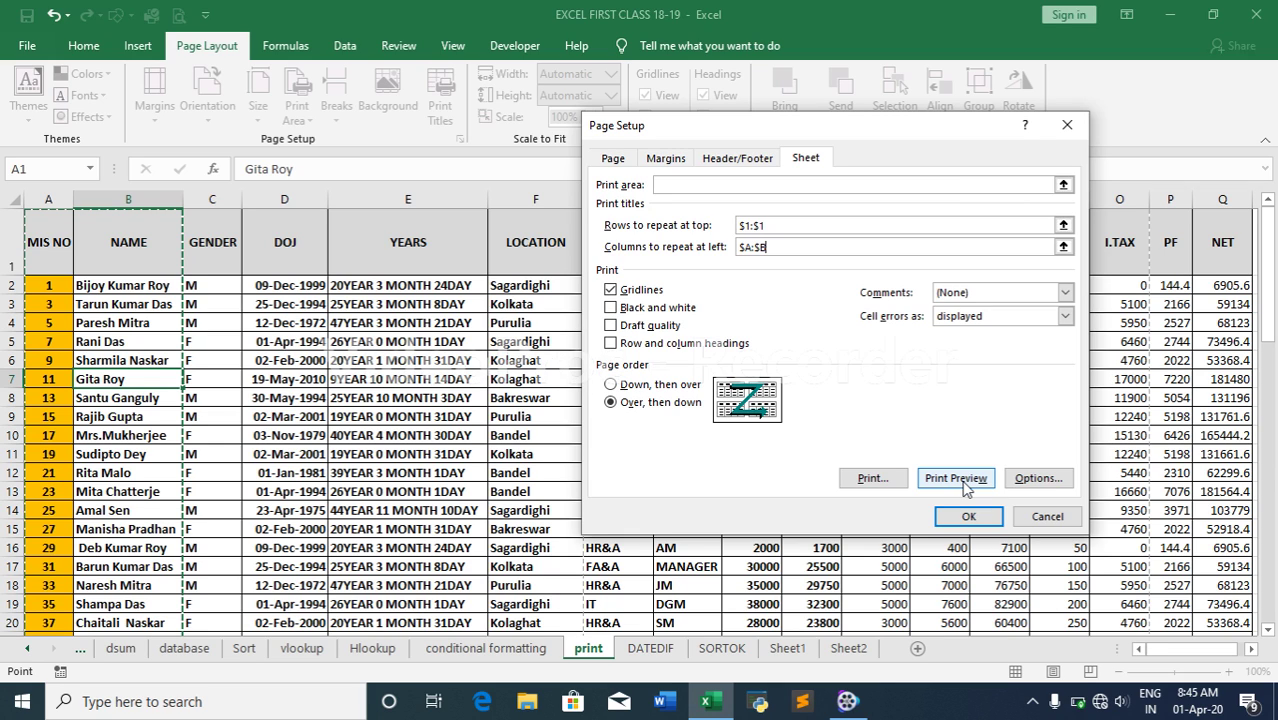
left_click(955, 478)
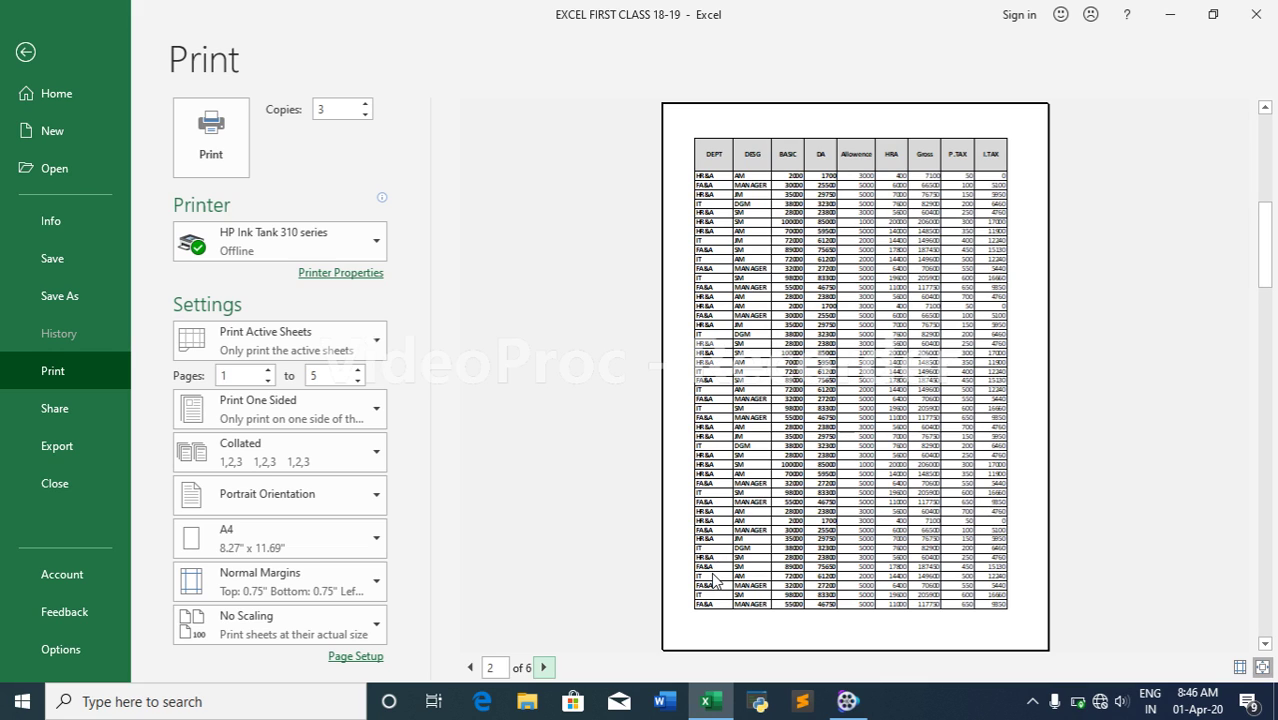
Step: Step the print preview forward to the next page
left_click(543, 667)
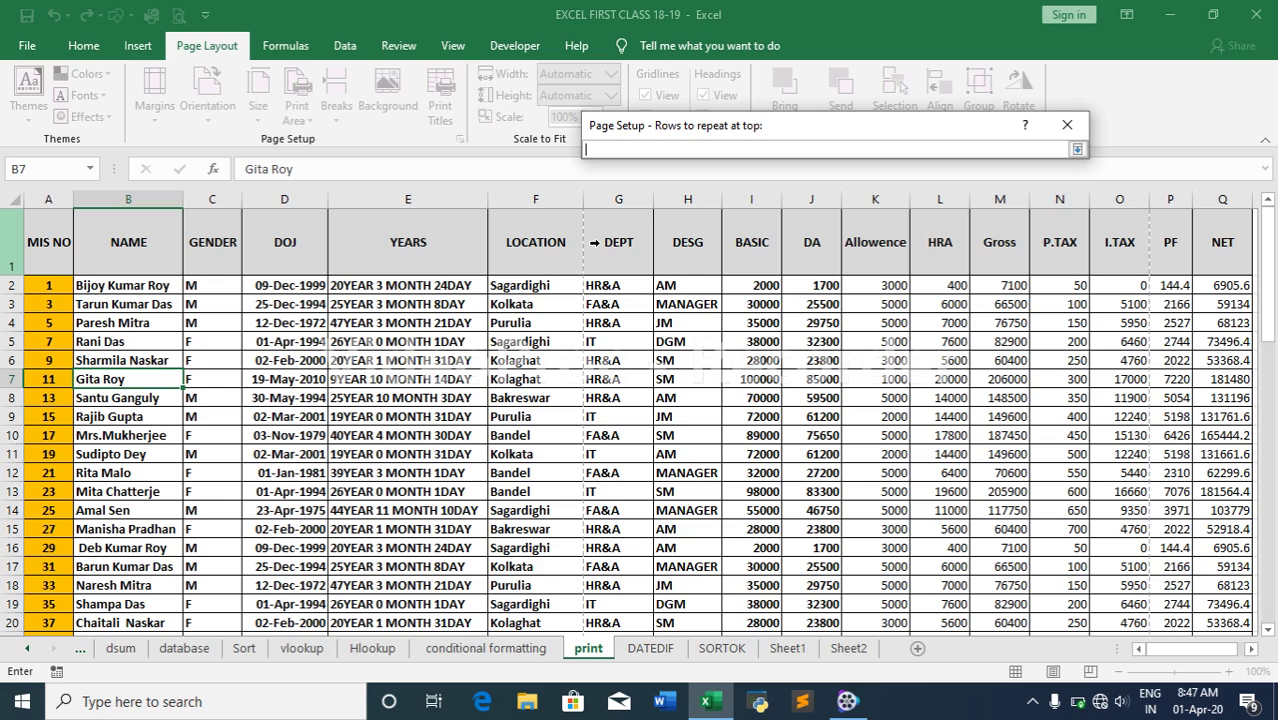
Step: Confirm $1:$1 as the row repeated at the top of each page
left_click(1077, 149)
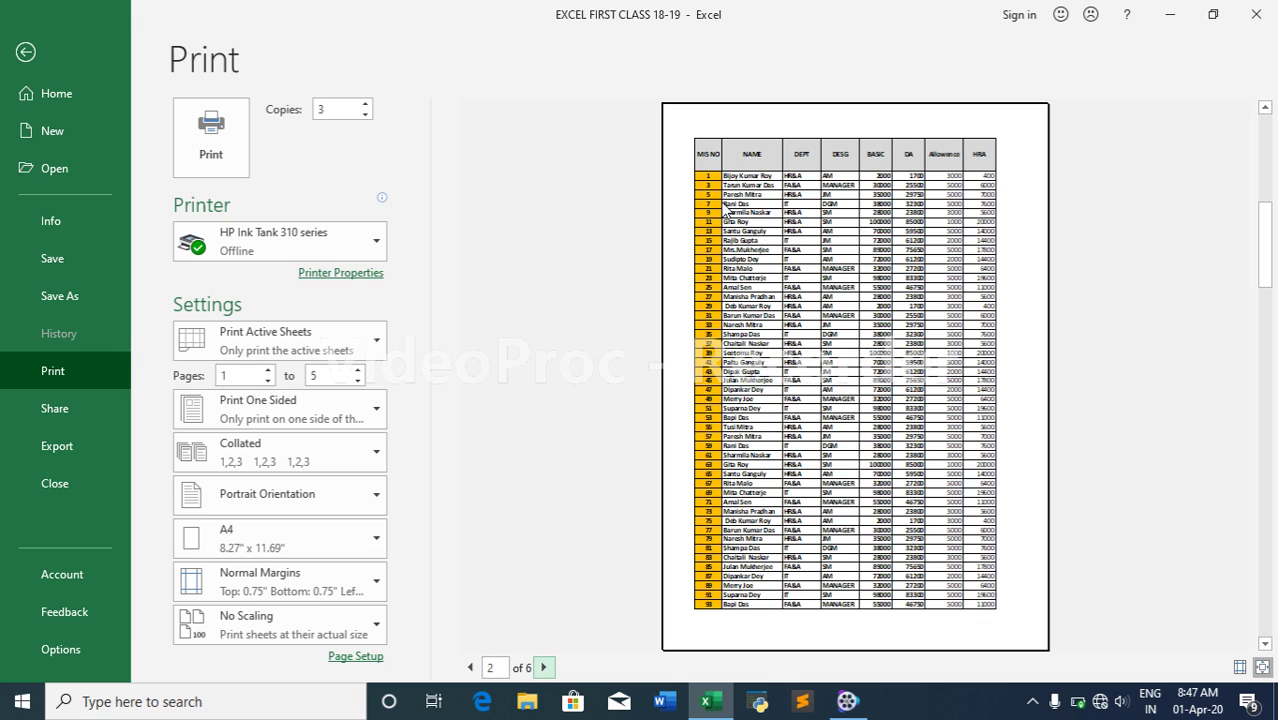
Step: Advance the preview to page 3 of 6, then return to the worksheet
left_click(544, 668)
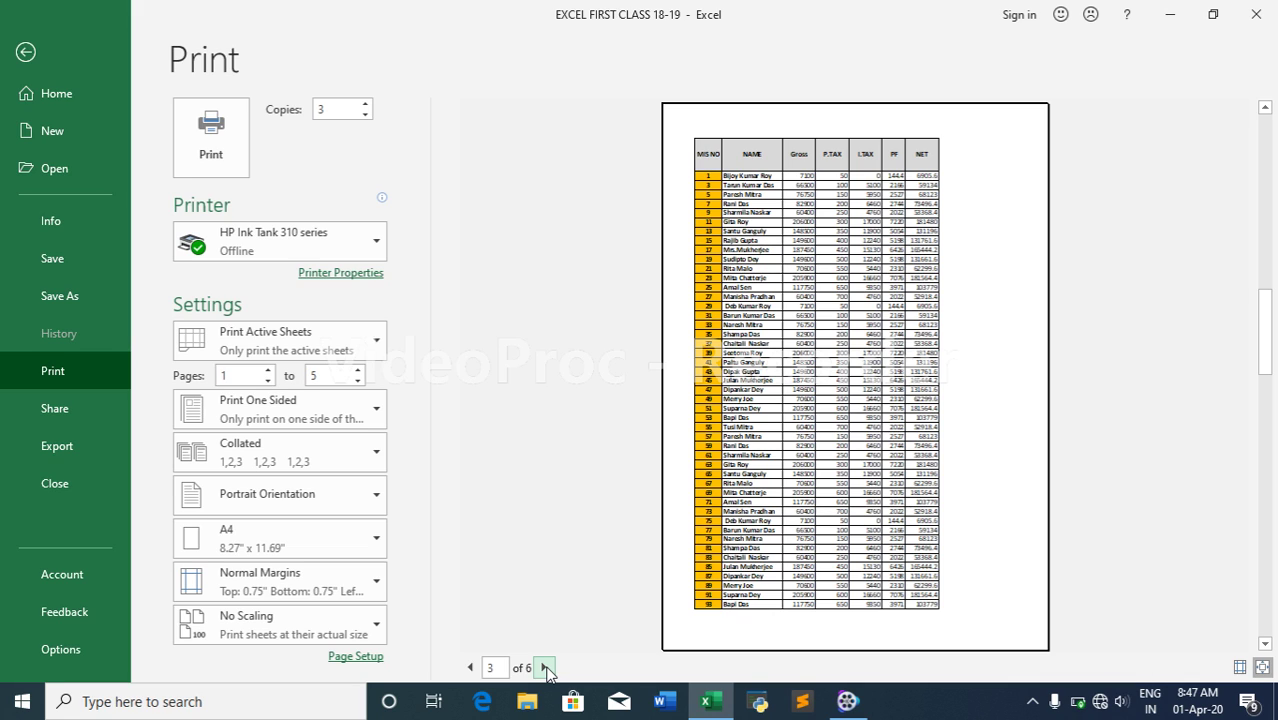
key("Escape")
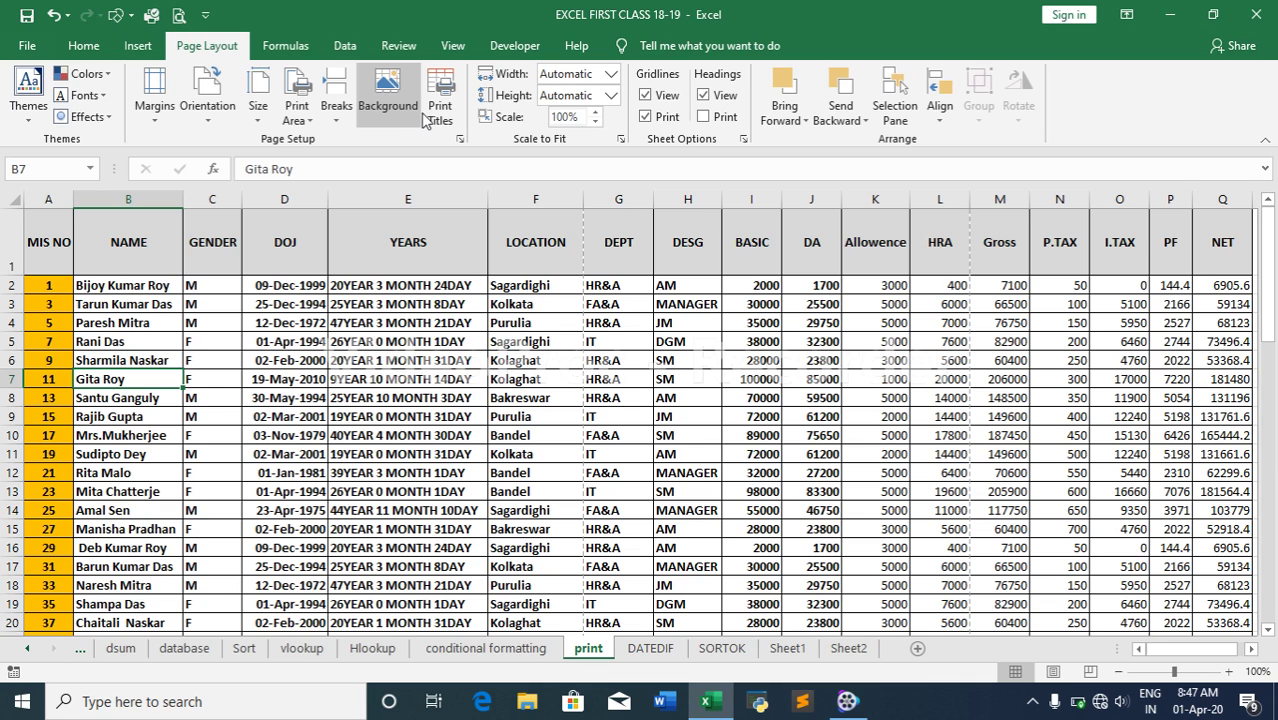
left_click(438, 112)
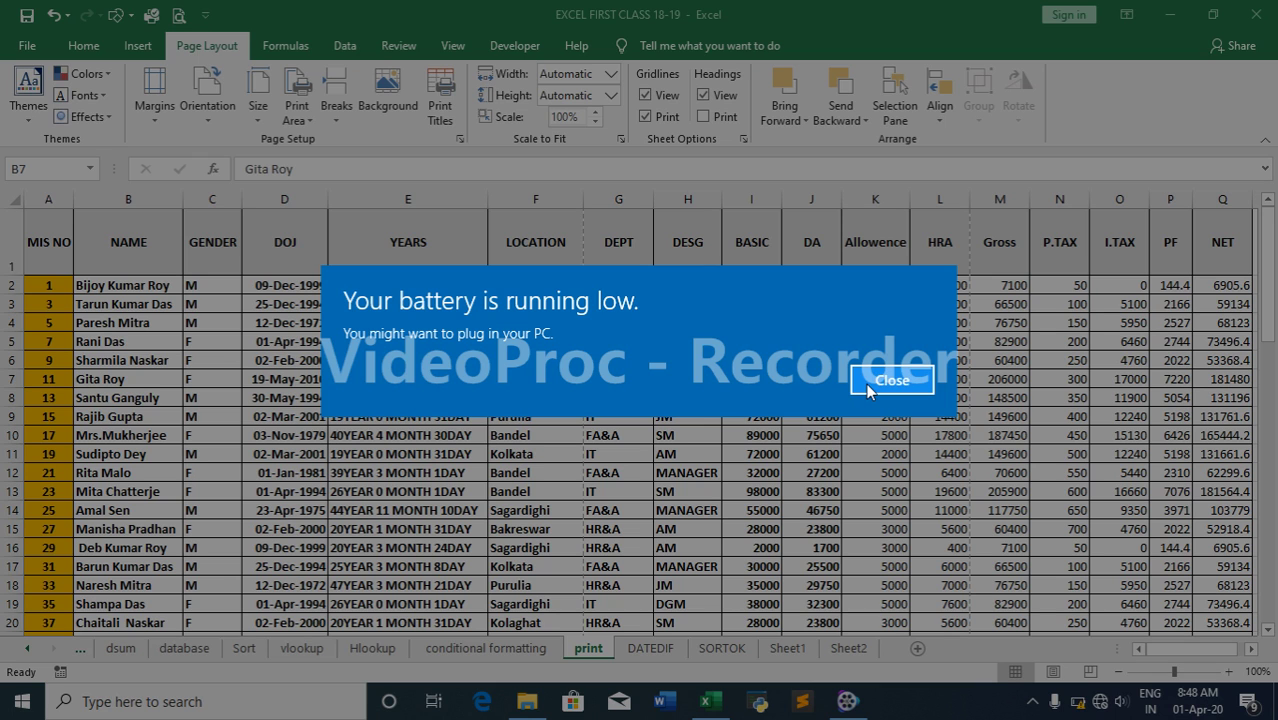
left_click(891, 380)
left_click_drag(128, 285, 582, 515)
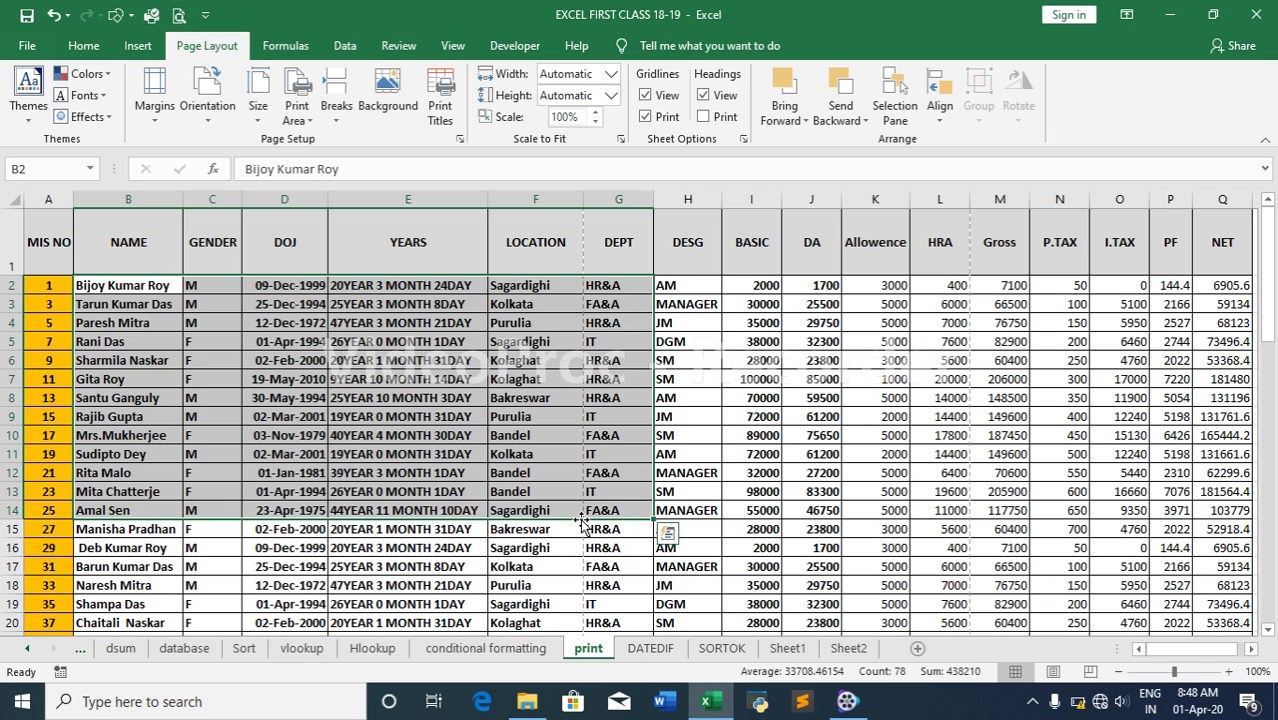
Step: Select cell E4, check the print preview, then reopen Page Setup's Sheet settings with Alt+P, I
left_click(363, 328)
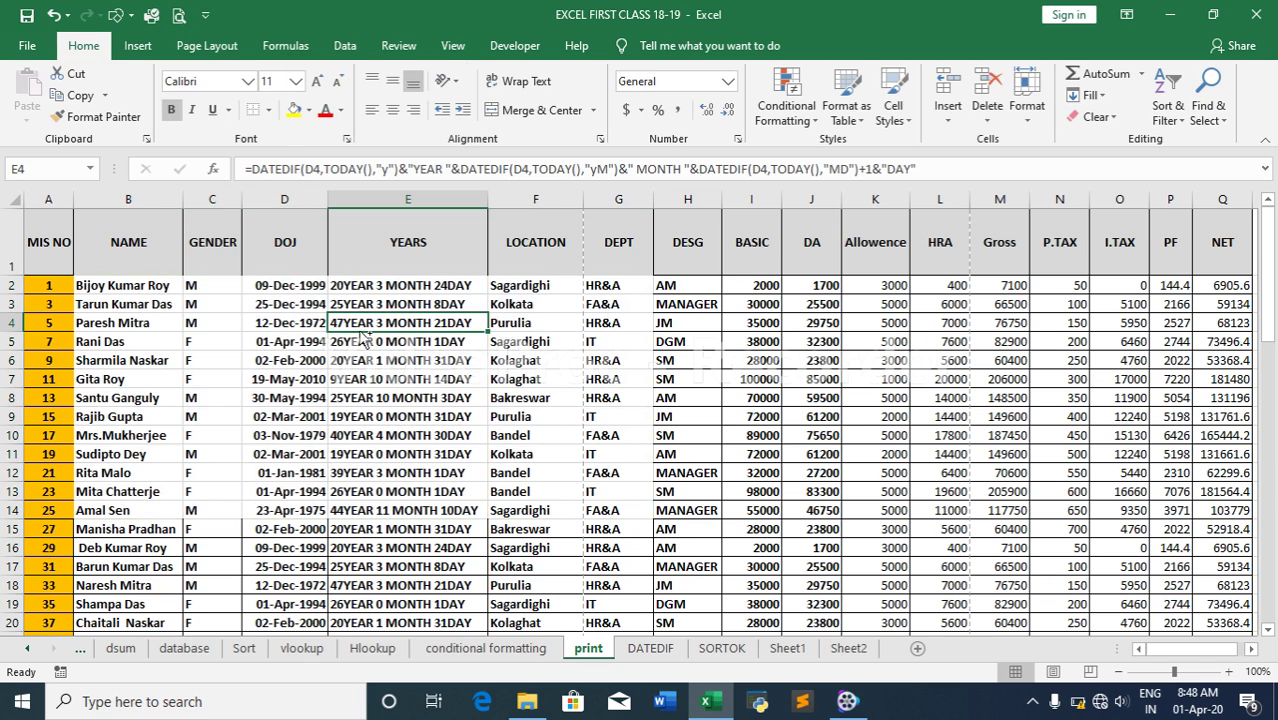
key("ctrl+p")
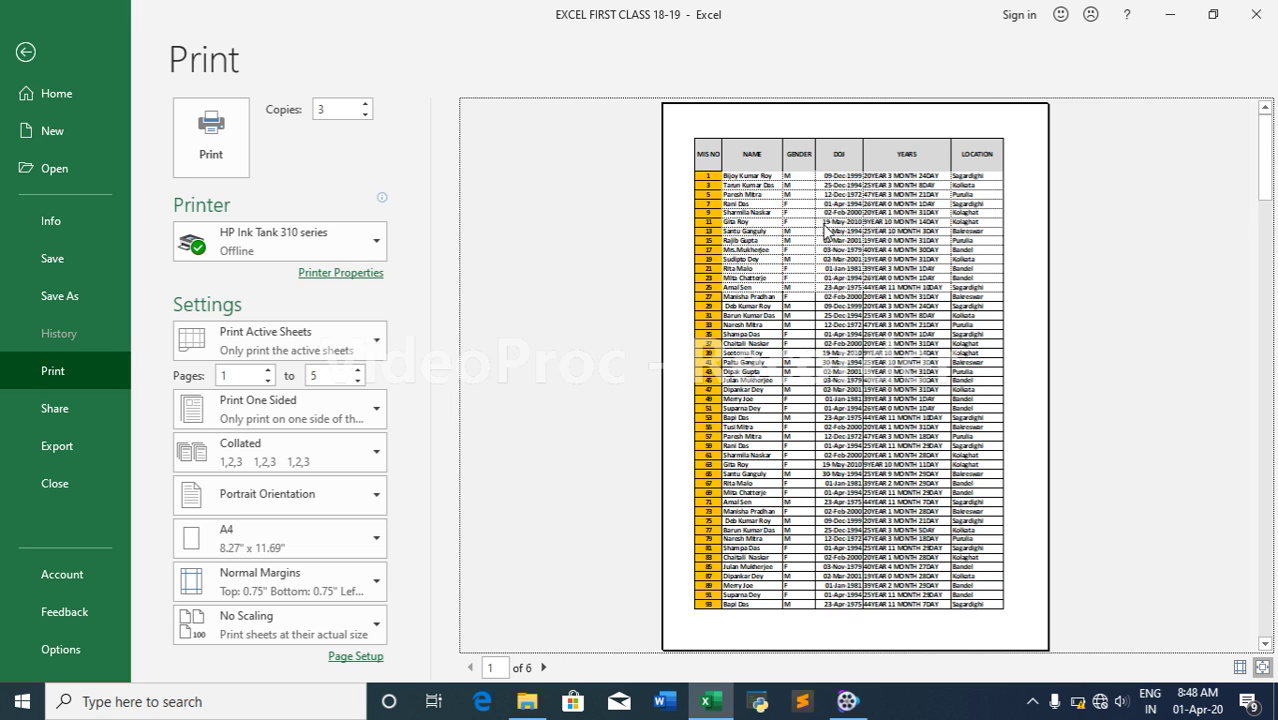
key("Escape")
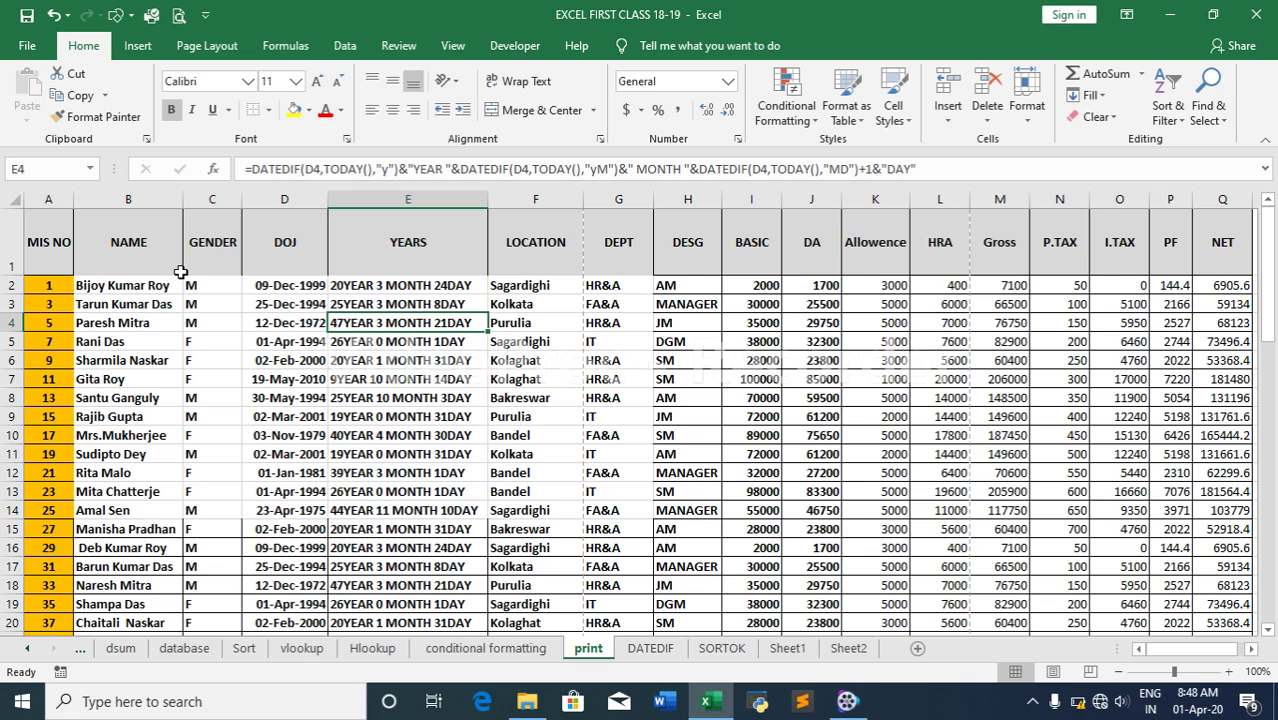
key("alt+p")
key("i")
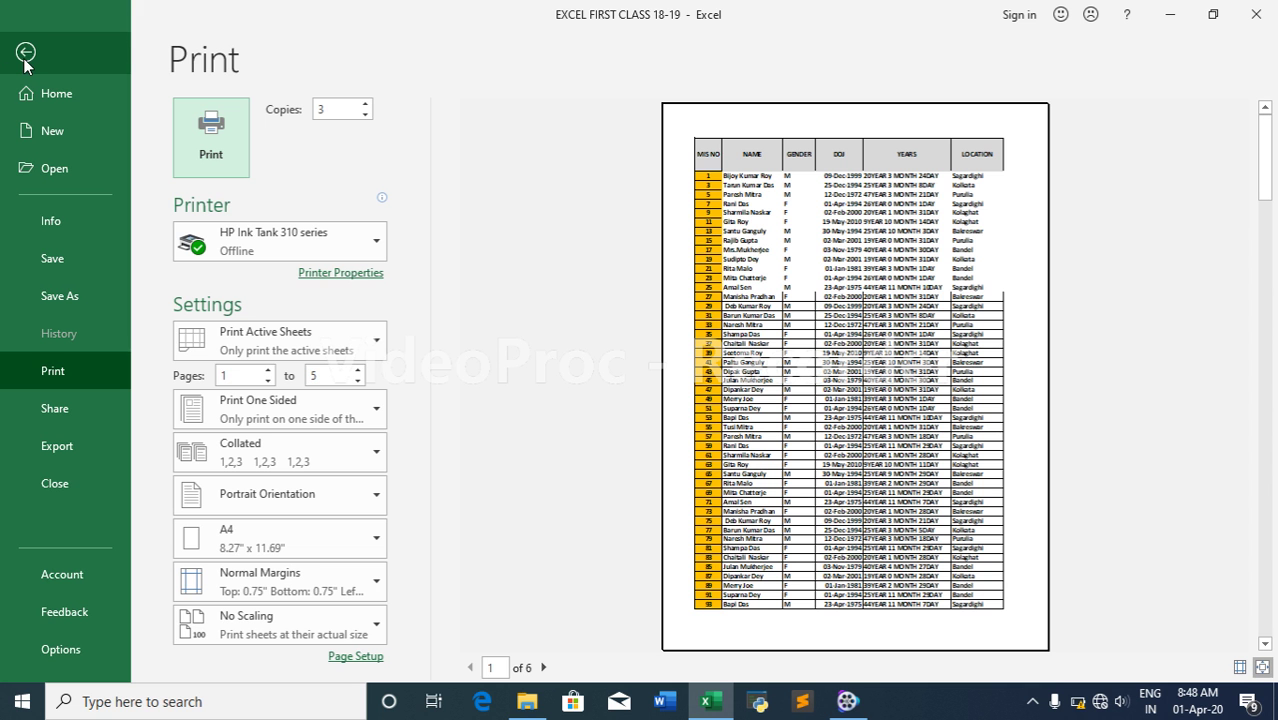
Step: Keep gridlines on, accept the print-title settings, and select cell E7
left_click(25, 58)
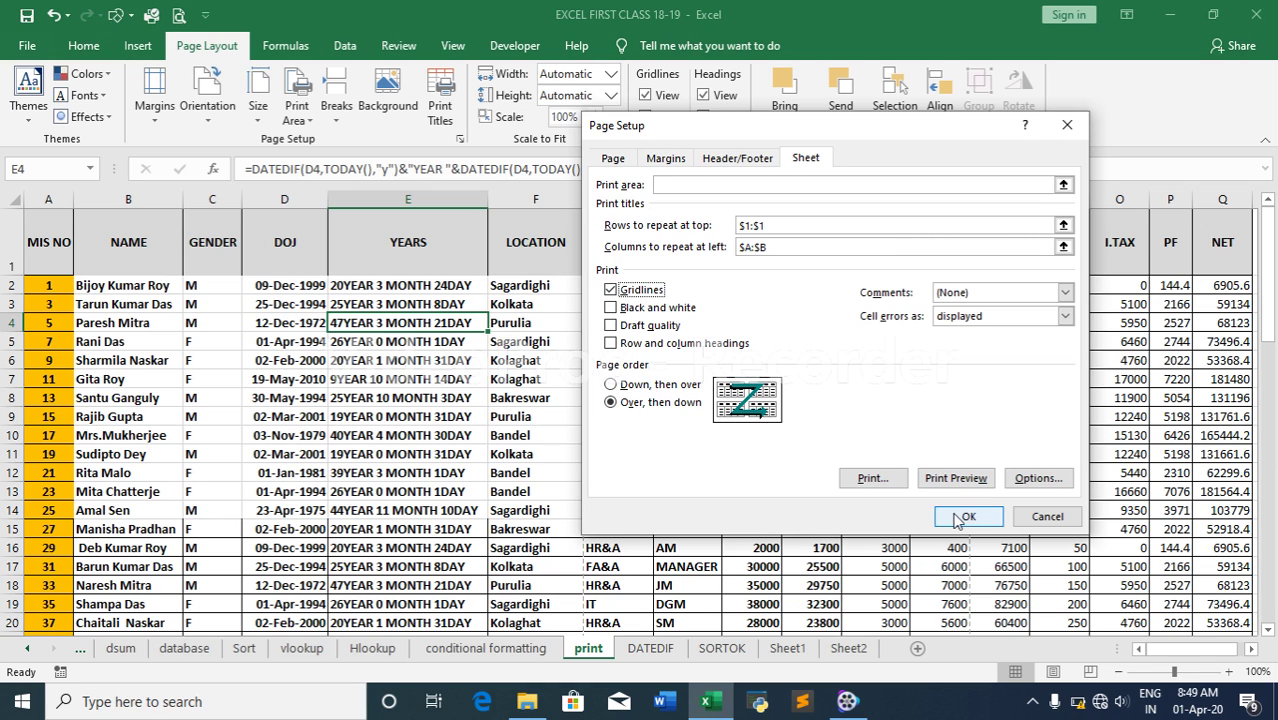
left_click(957, 519)
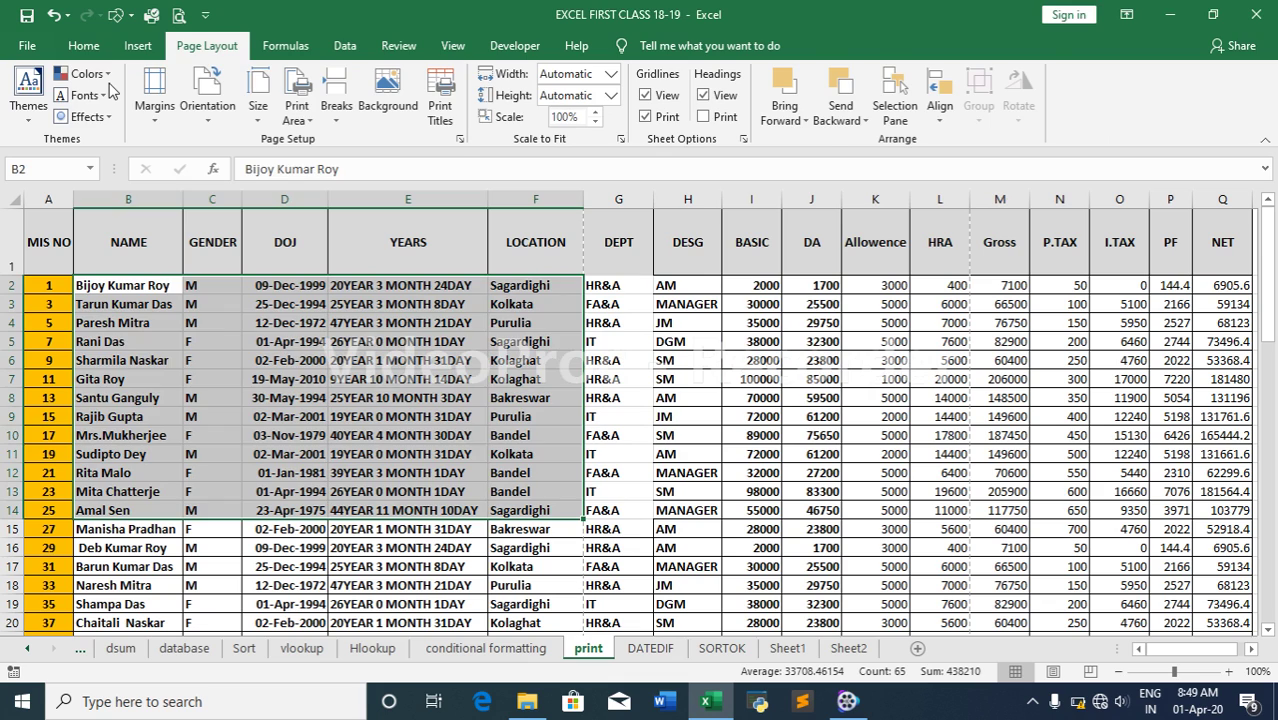
left_click(368, 377)
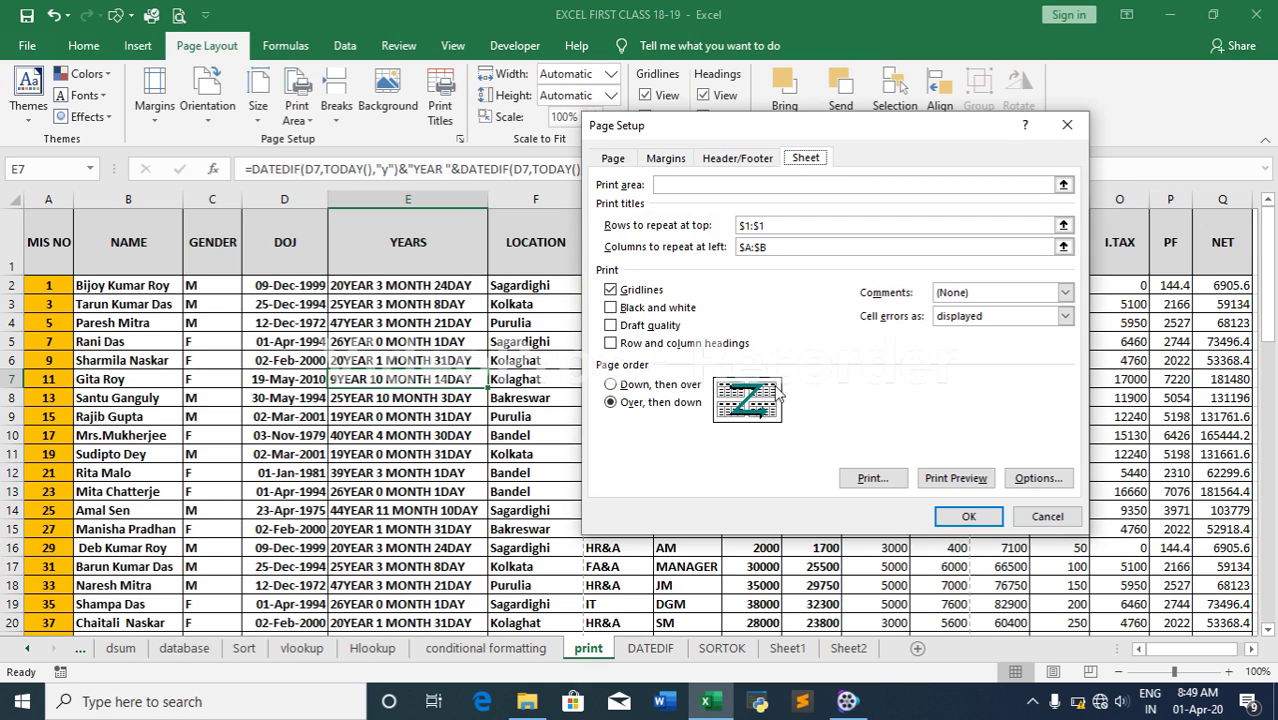
Step: Enter 'WEBEL COMPUTER' in the centre section of a custom header
left_click(737, 158)
left_click(700, 300)
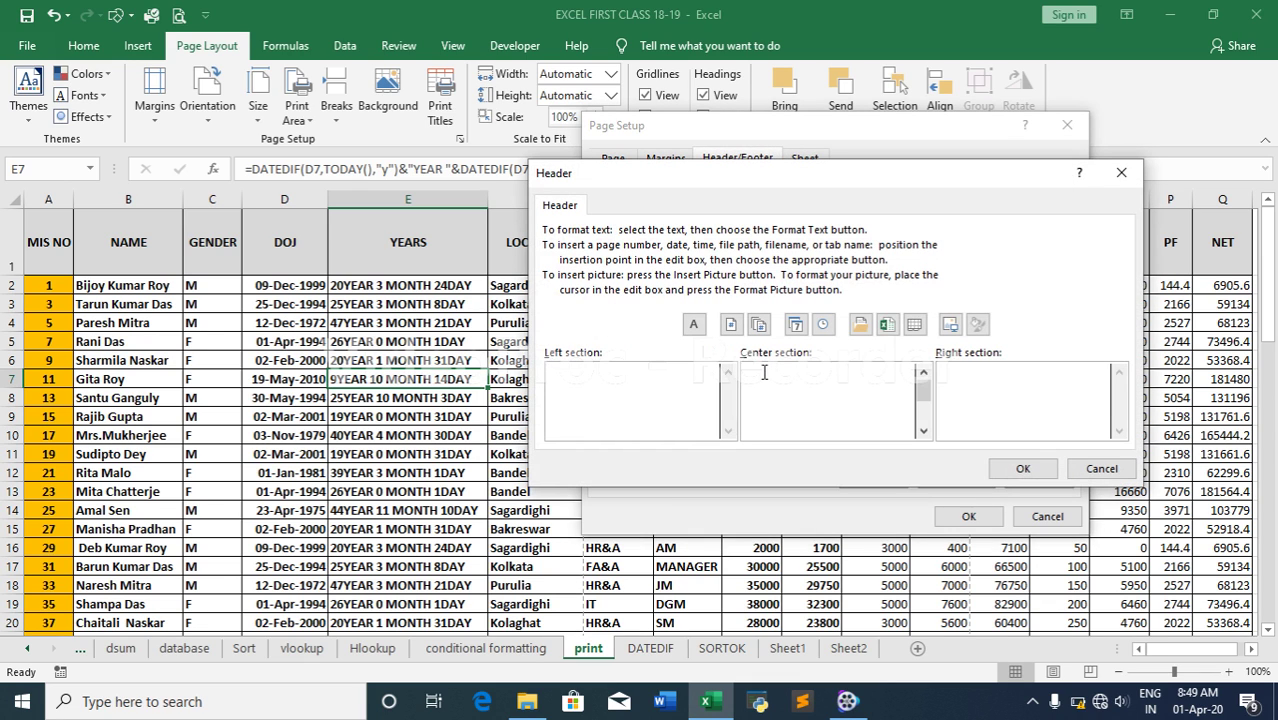
type("WE")
type("BEL COMPUT")
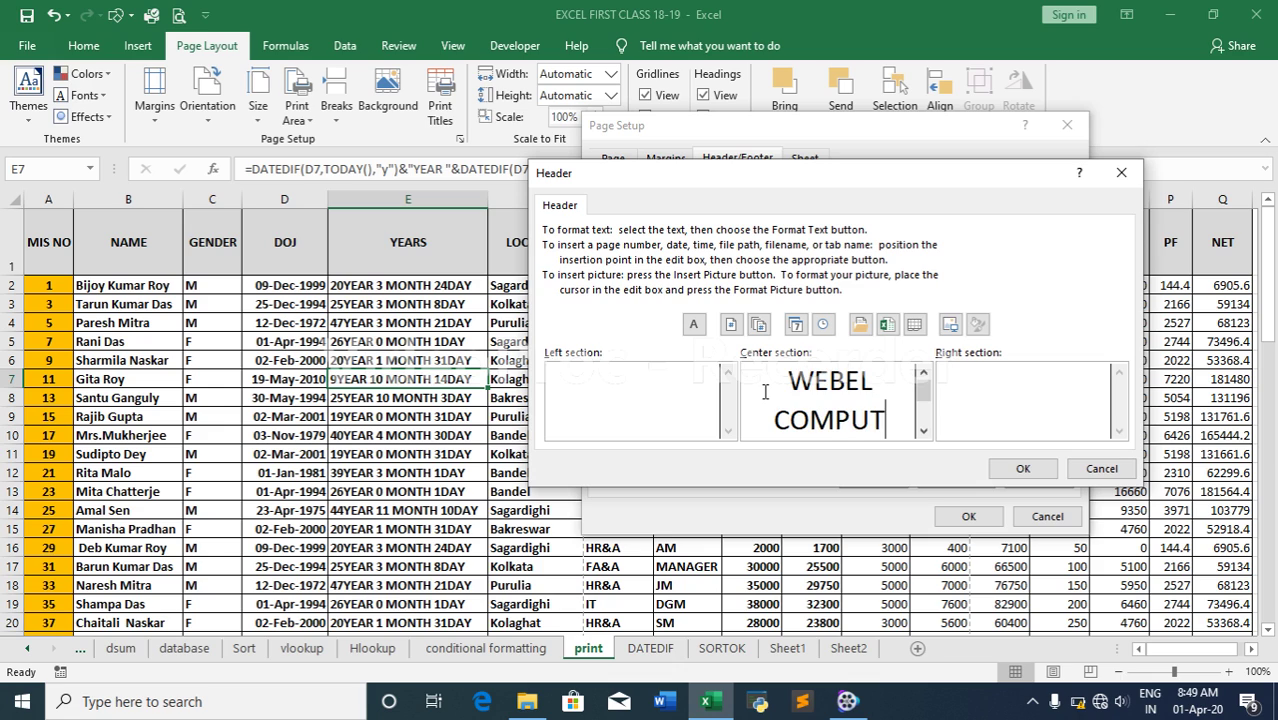
type("E")
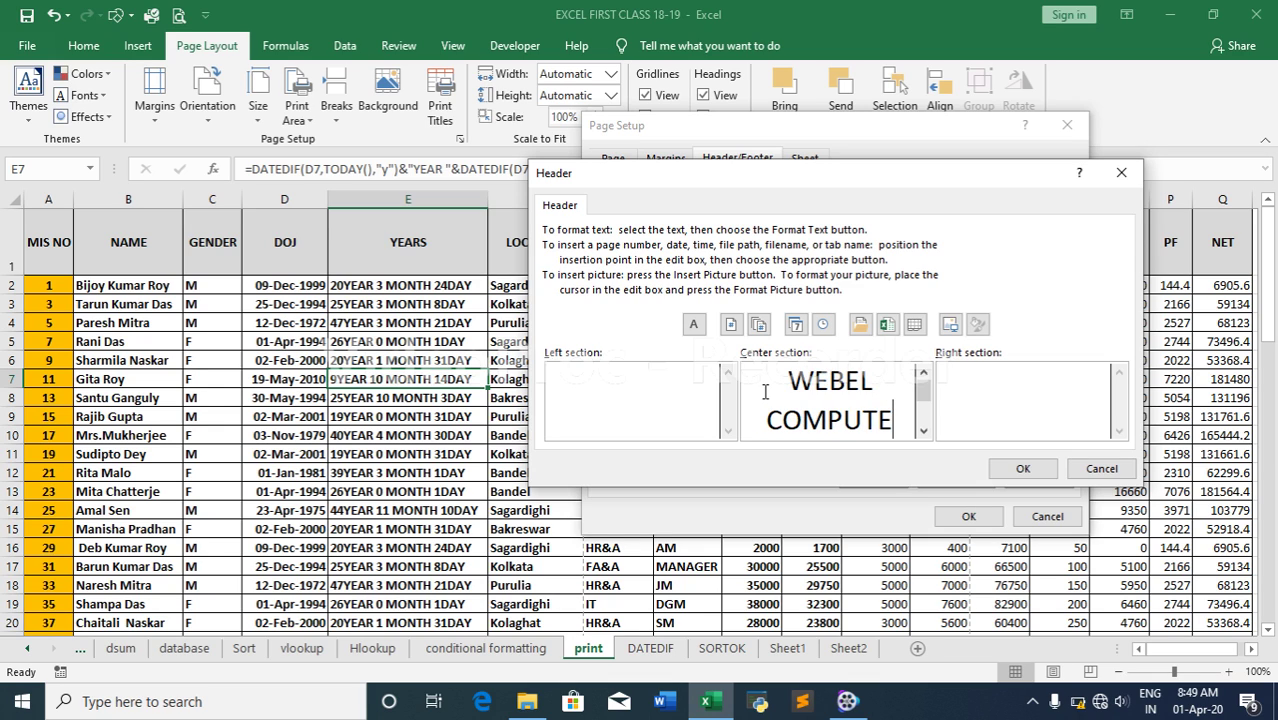
type("R")
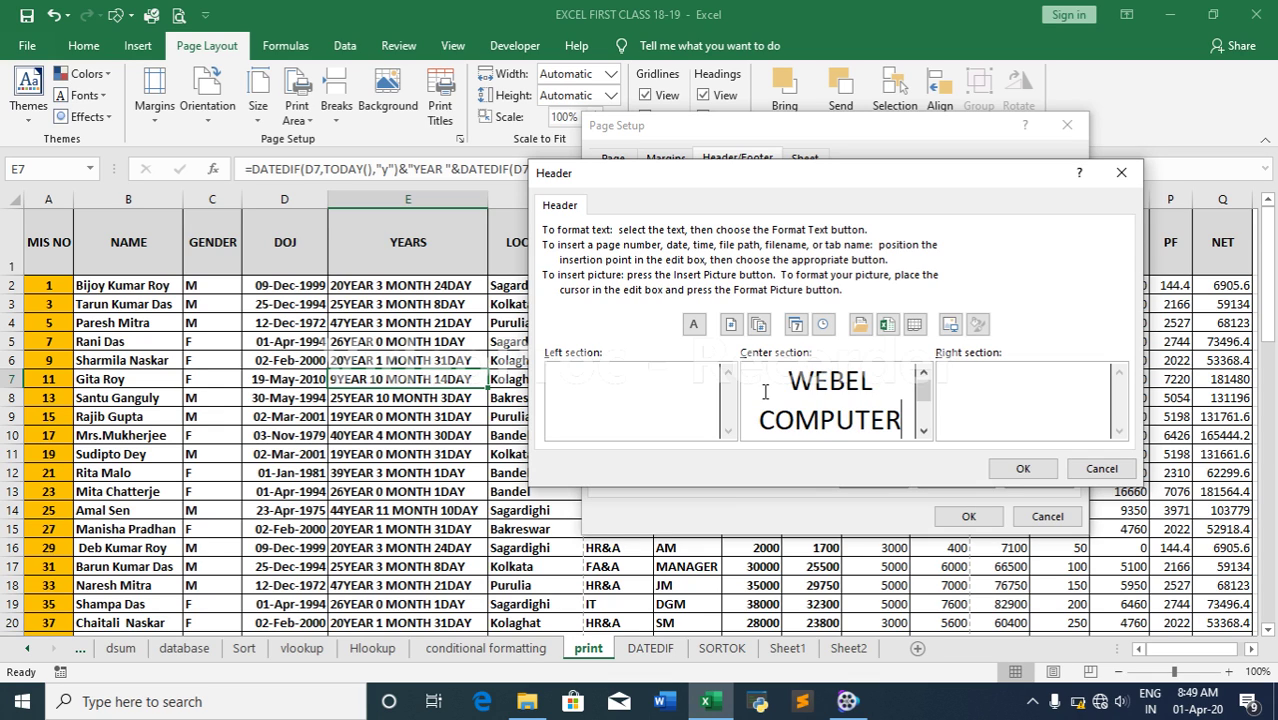
left_click(1006, 471)
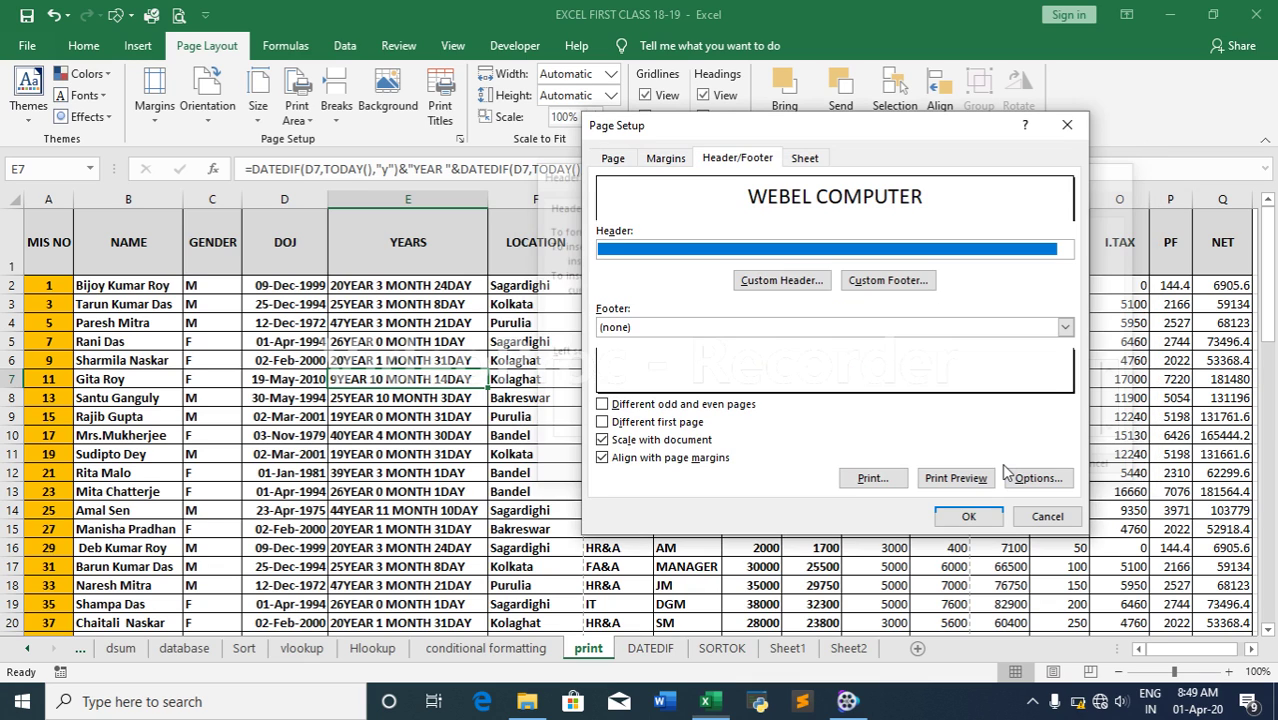
Step: Enter 'PICNIC GARDEN' in the custom footer's centre section, correcting the mistyped O to P
left_click(870, 282)
left_click(857, 405)
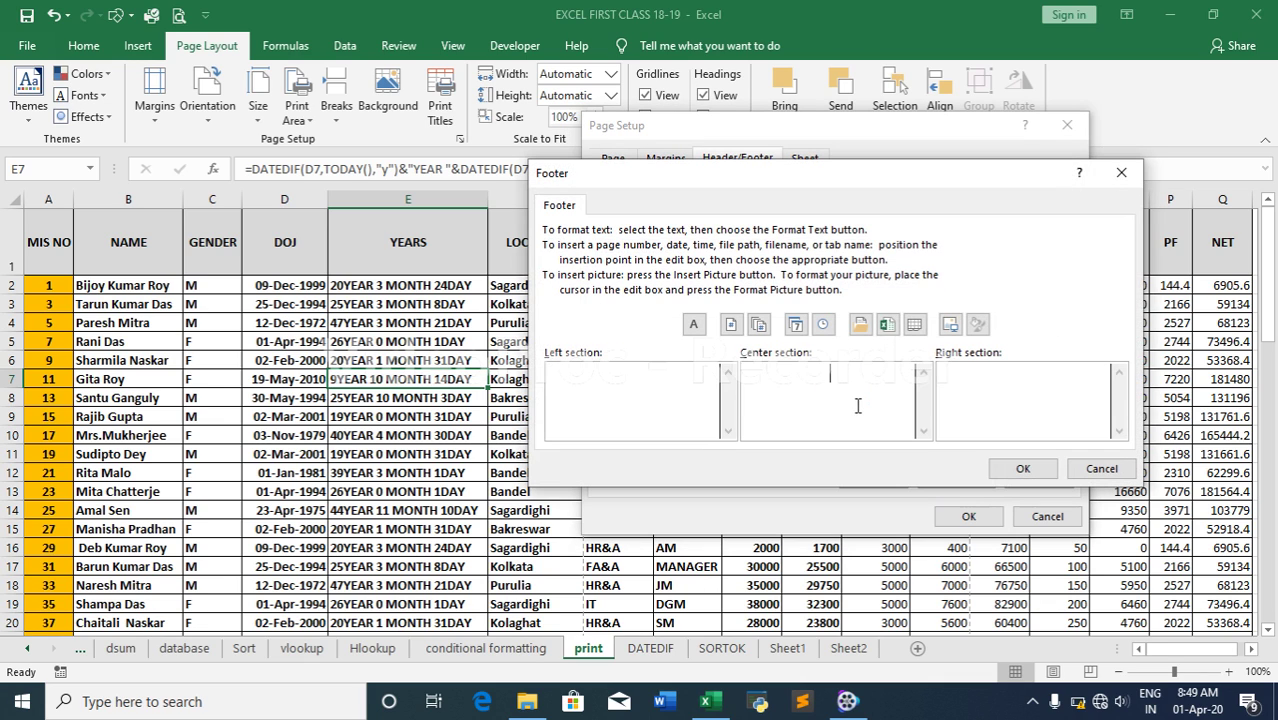
type("OICNI")
type("C GARDE")
type("N")
left_click(790, 373)
key("BackSpace")
type("P")
left_click(1040, 469)
Step: Check the new header and footer in Print Preview, then go back to Page Setup
left_click(960, 480)
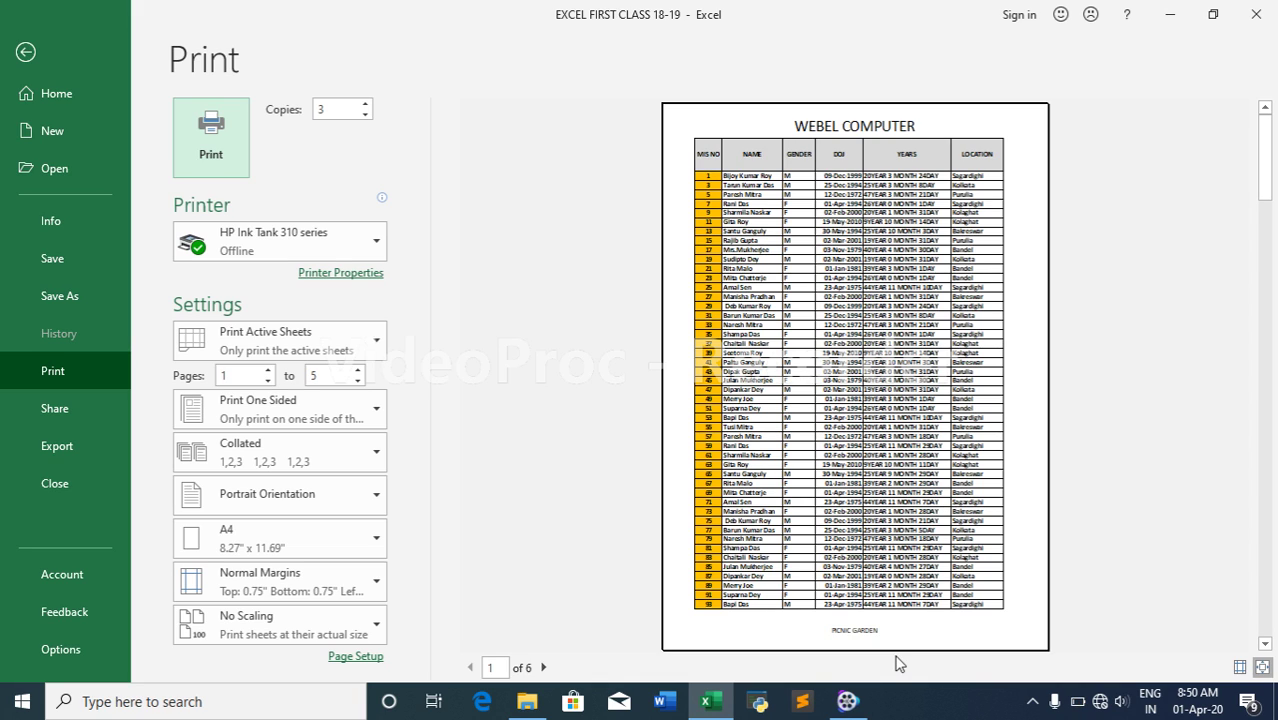
key("Escape")
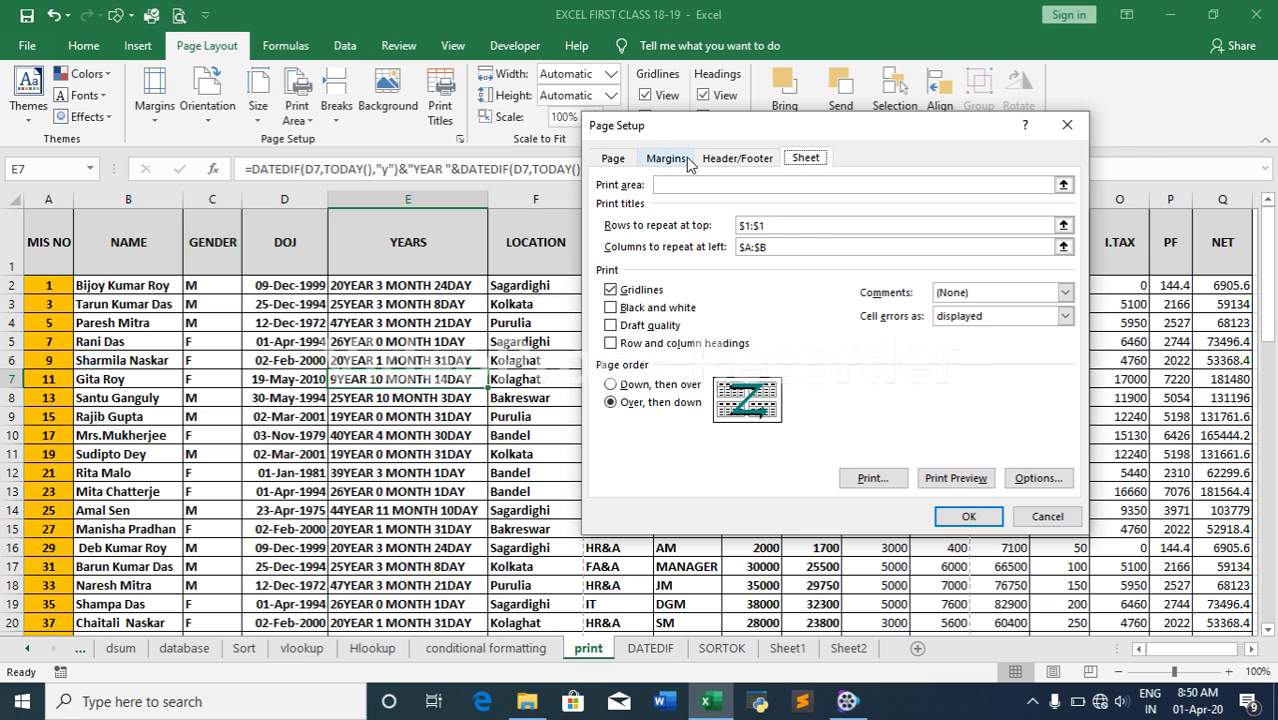
Step: Add 'Page: [Page] of [Pages]' to the right section of the custom header
left_click(737, 158)
left_click(778, 290)
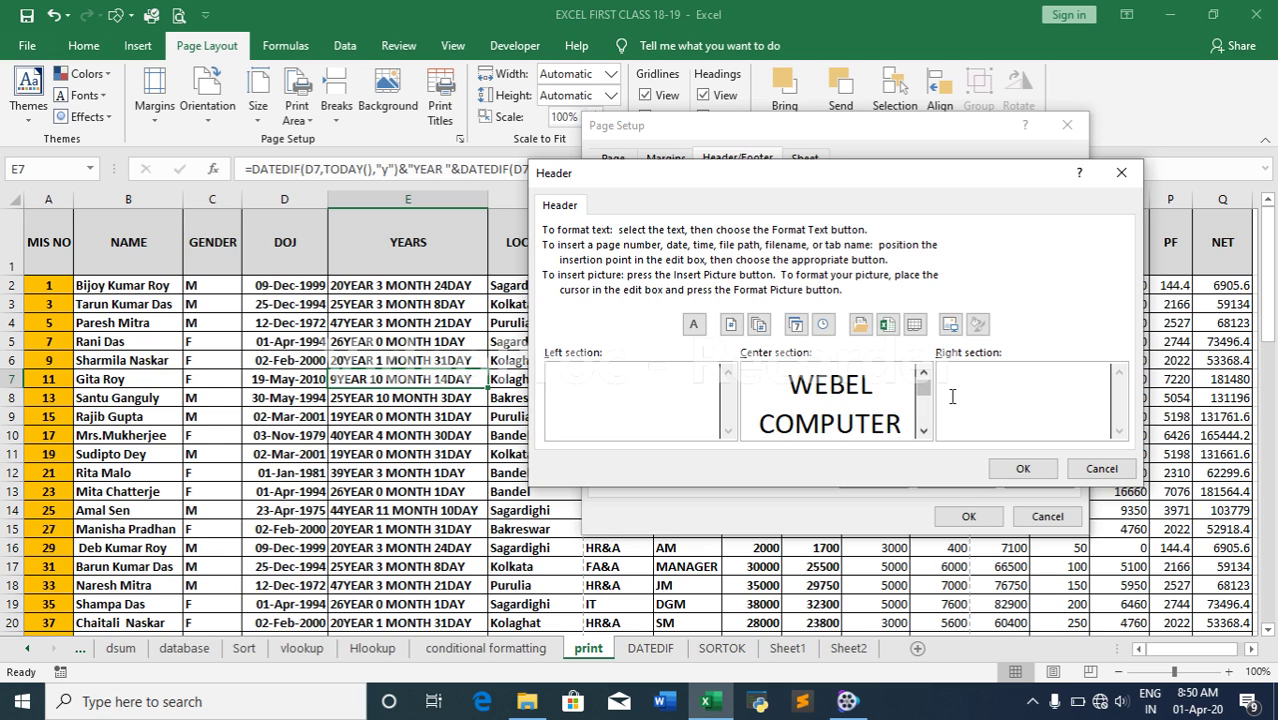
left_click(952, 396)
type("Pag")
type("e:")
left_click(730, 325)
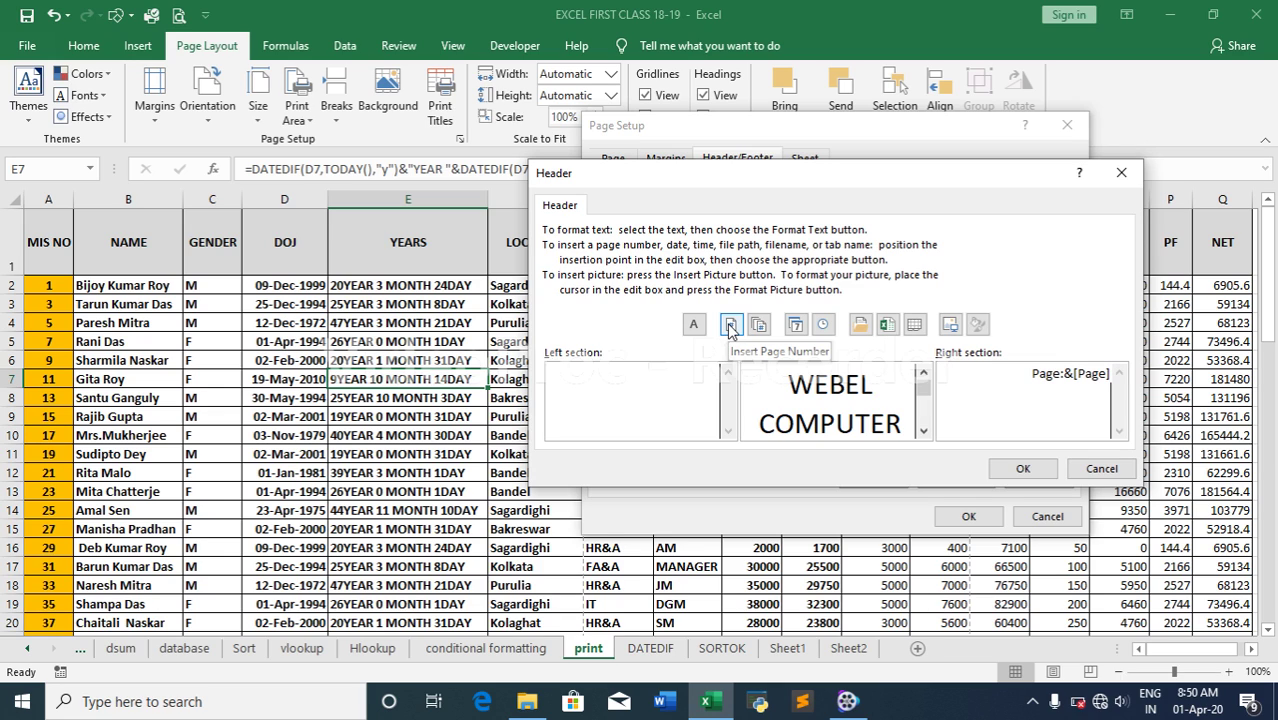
type(" of")
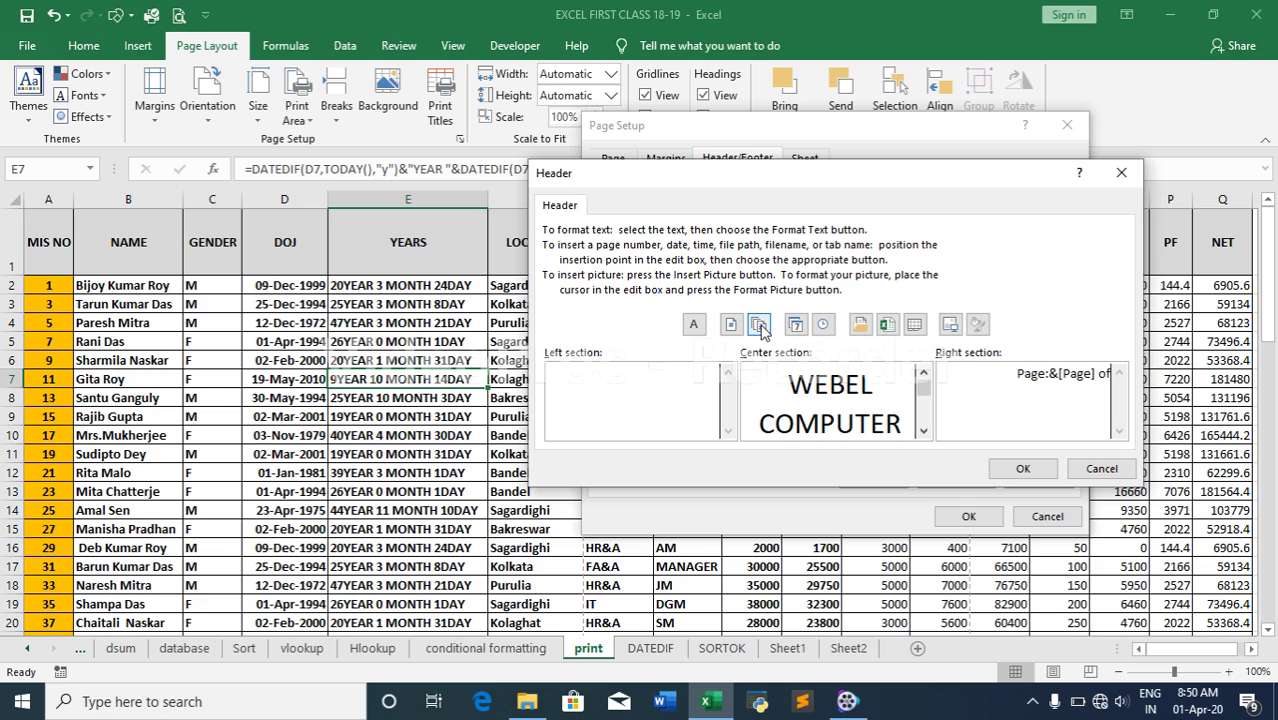
left_click(759, 325)
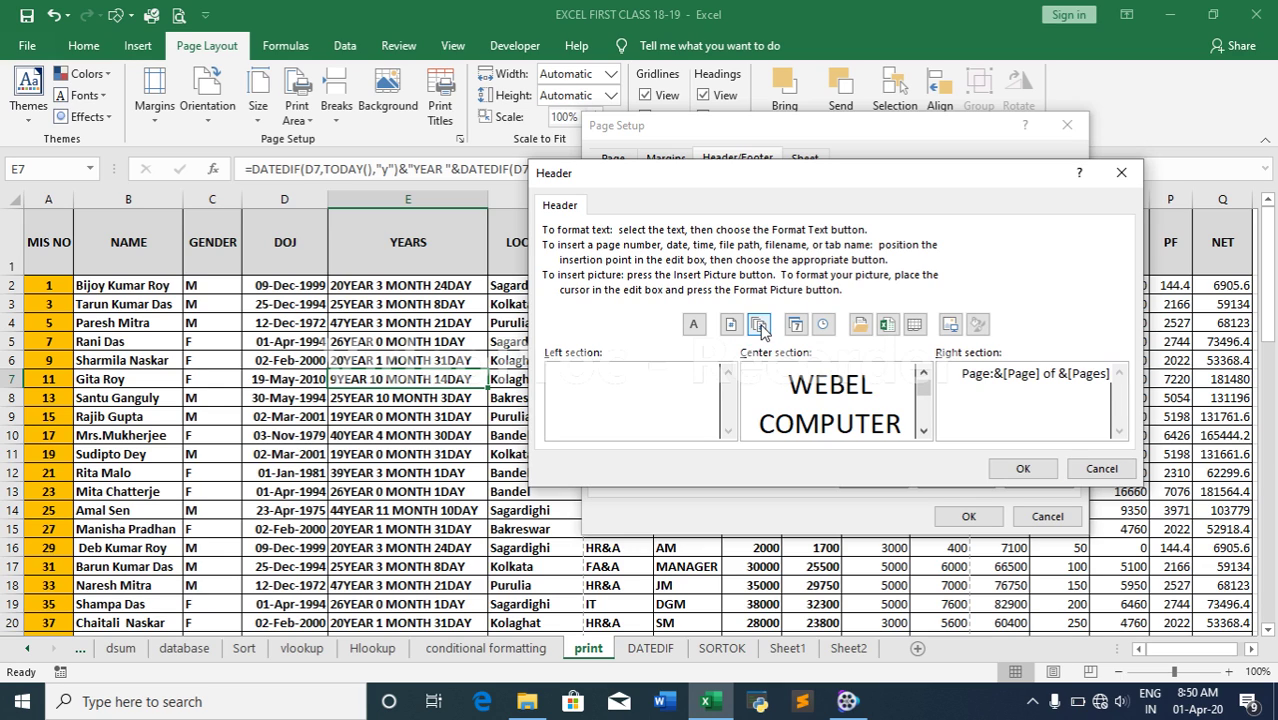
left_click(1022, 470)
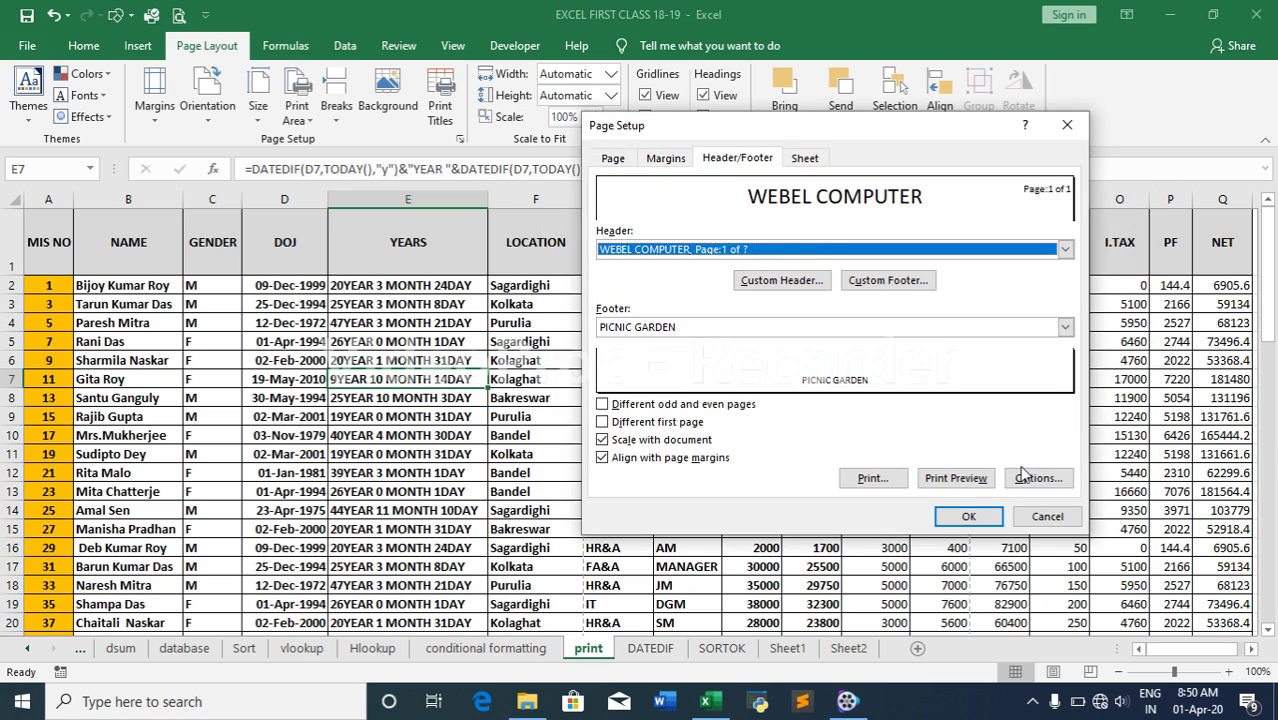
Step: Preview the printout through pages 2 and 3 to check 'Page X of Y' numbering, then exit to the worksheet
left_click(966, 482)
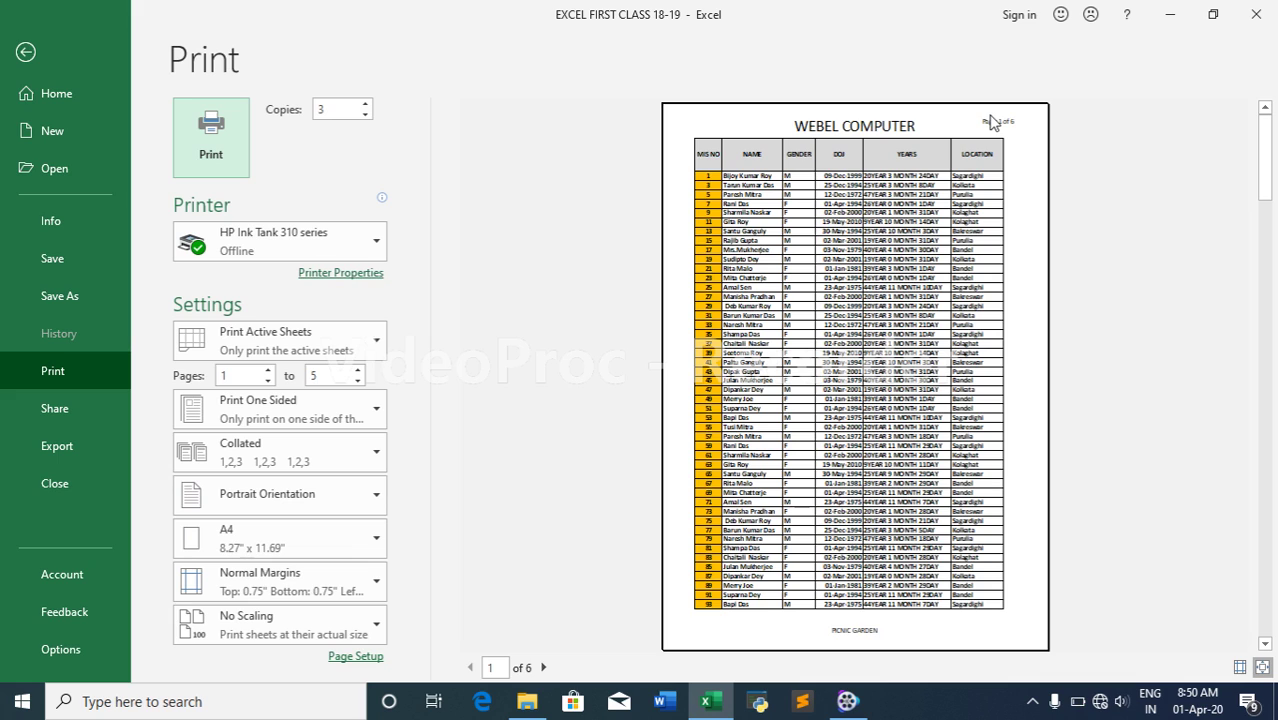
left_click(543, 667)
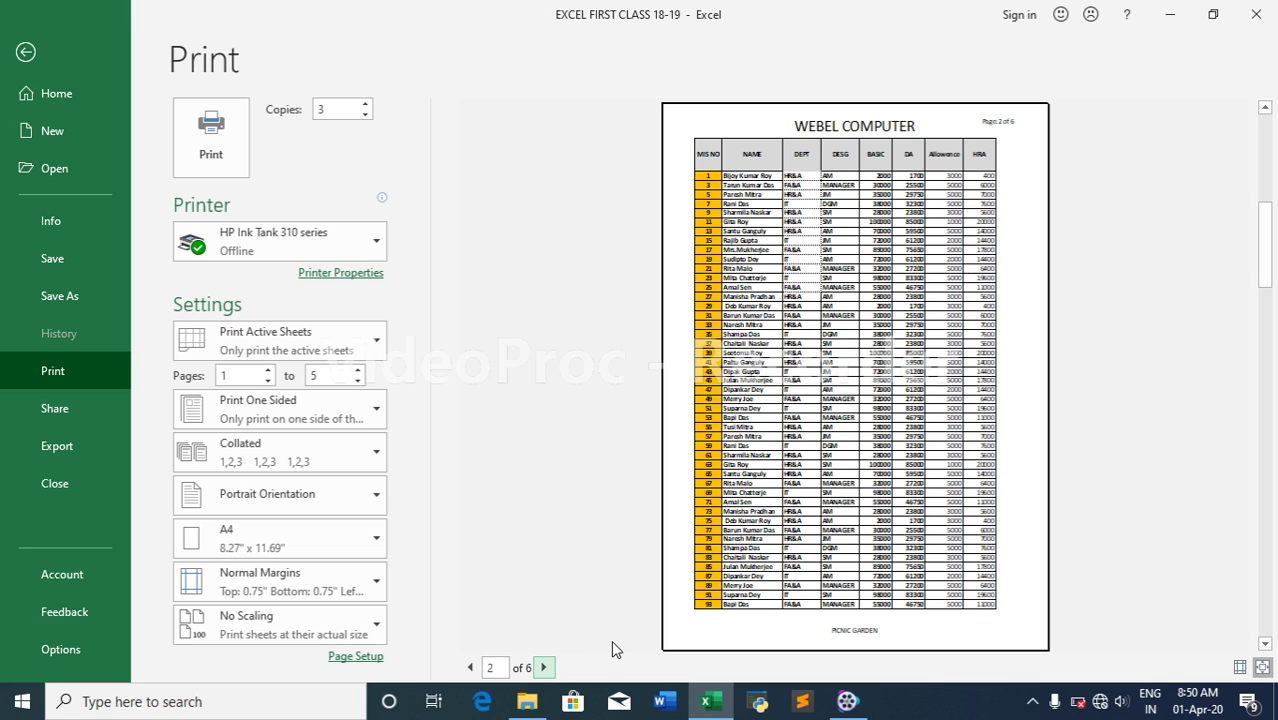
left_click(543, 668)
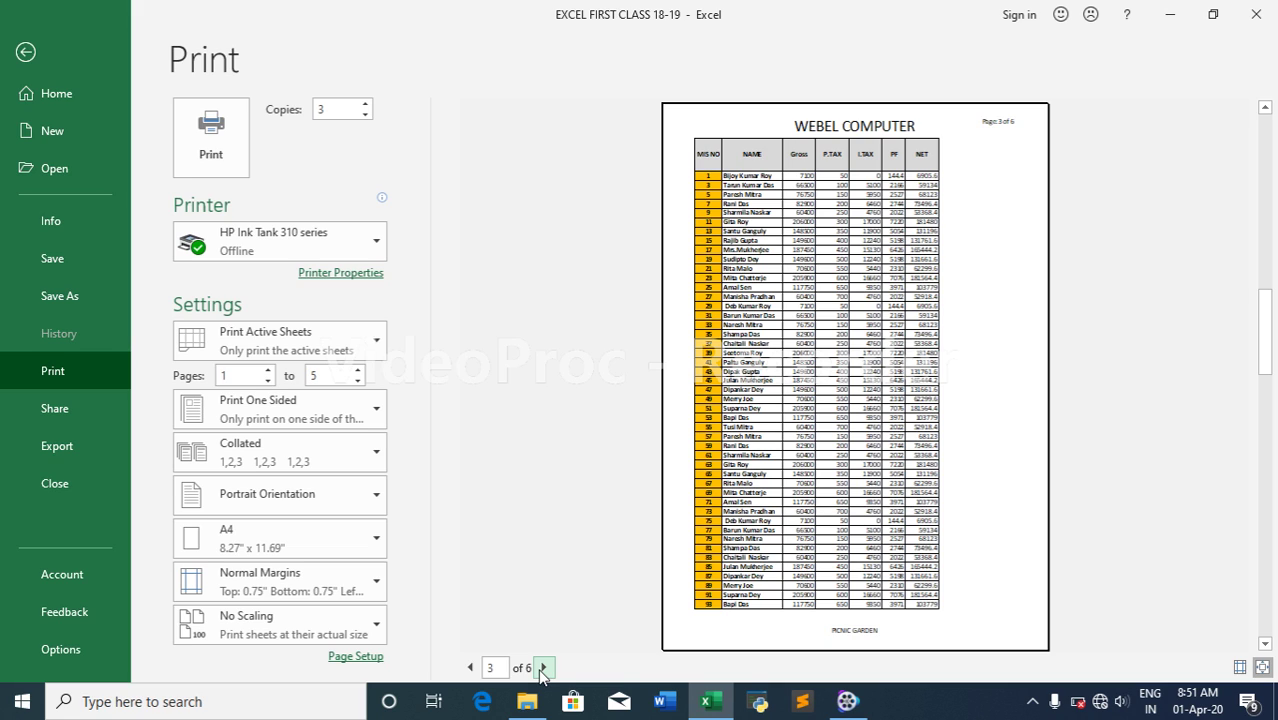
key("Escape")
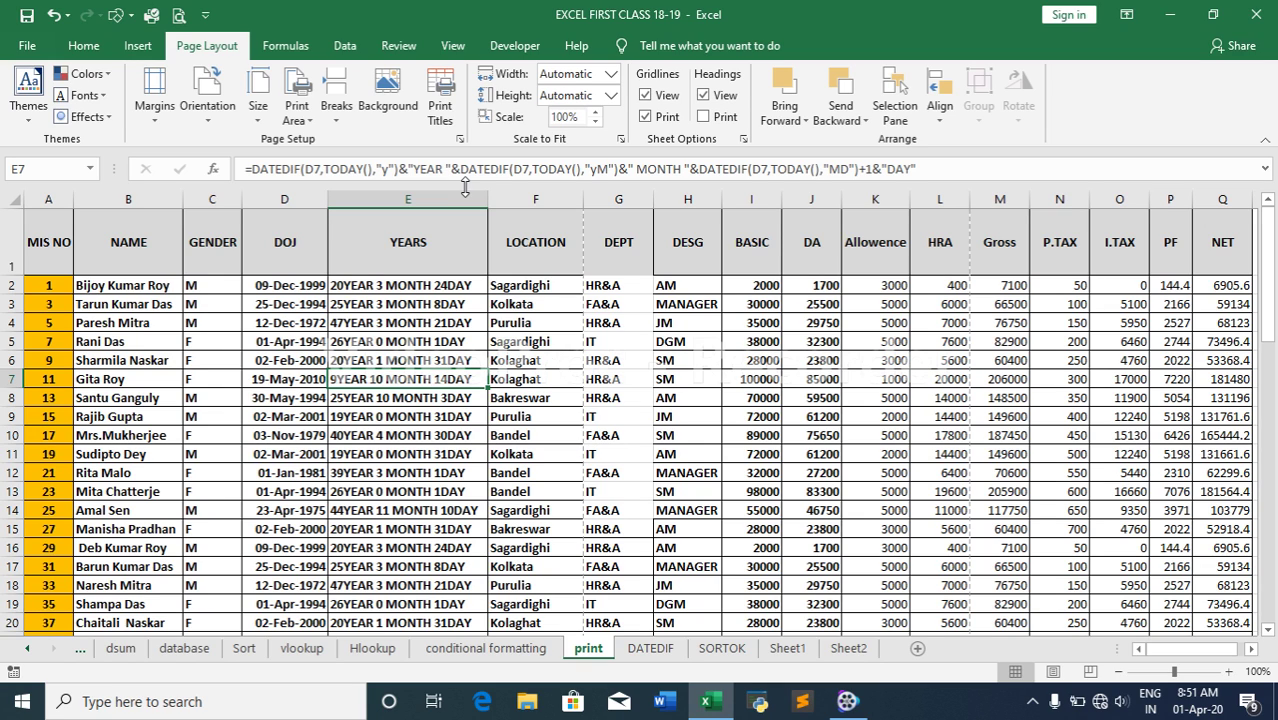
Step: Bring up the custom header editor on its First Page Header, showing three empty sections
left_click(459, 138)
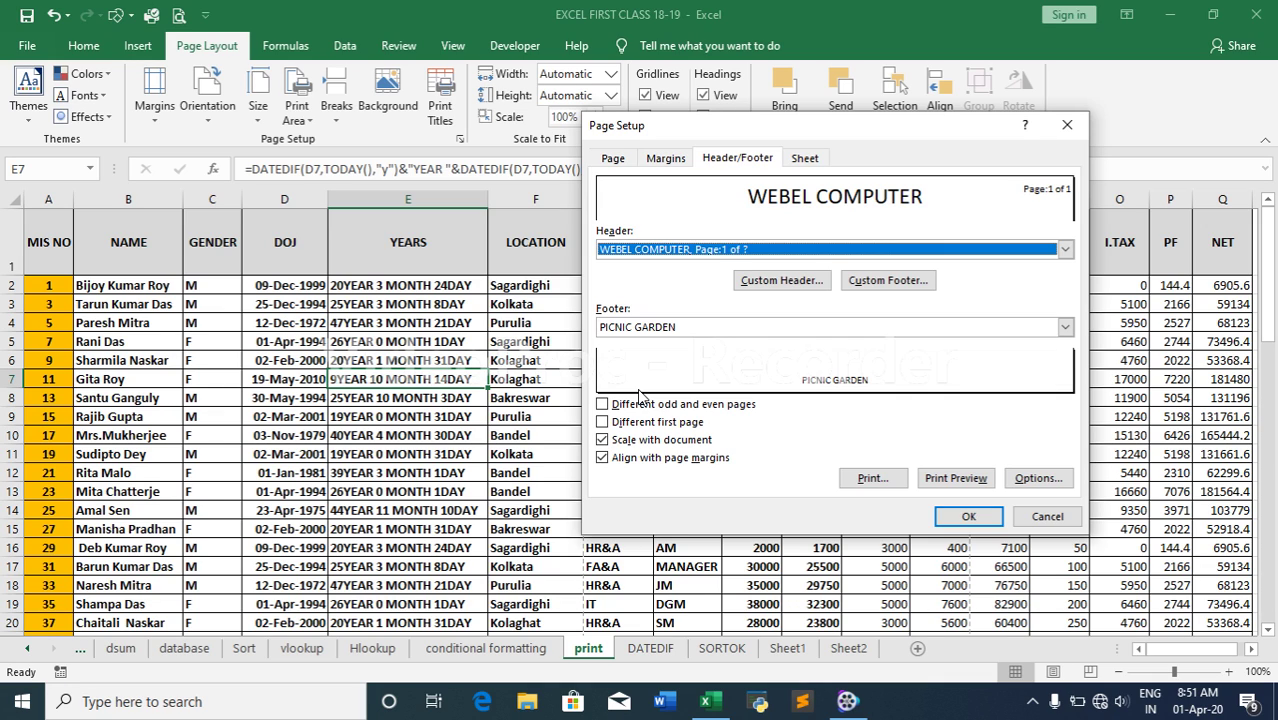
left_click(782, 280)
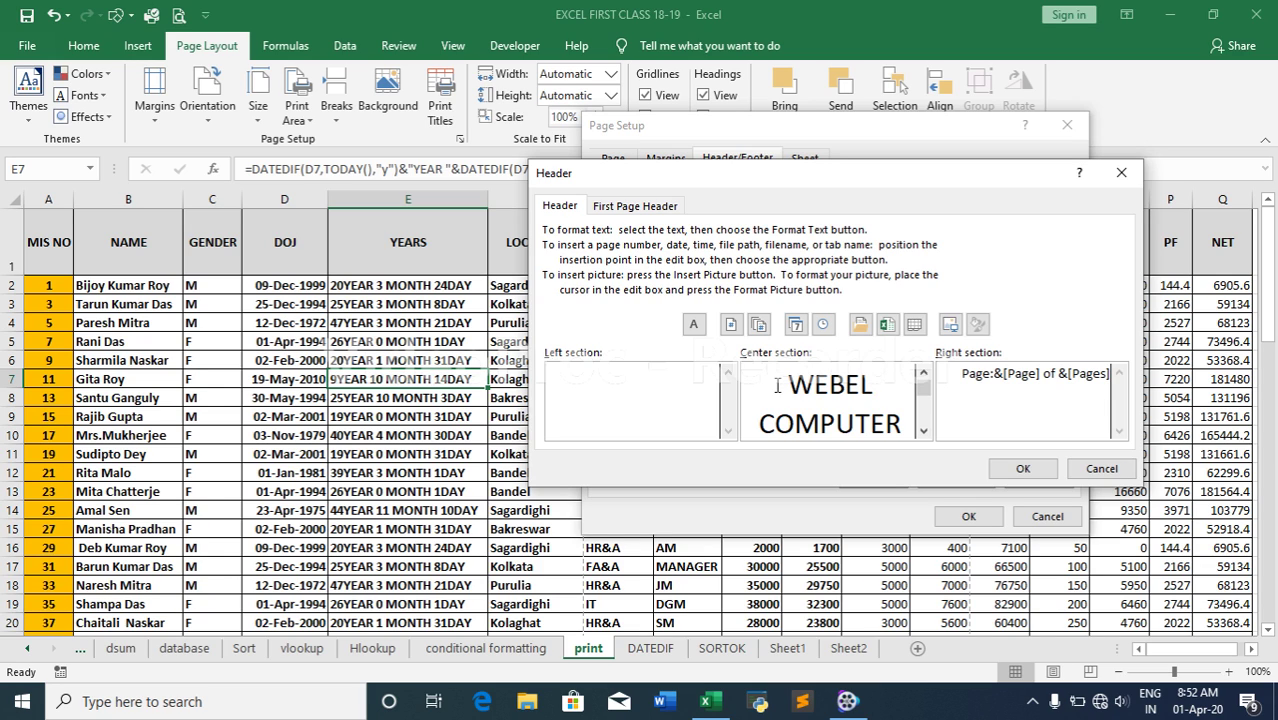
key("ctrl+Tab")
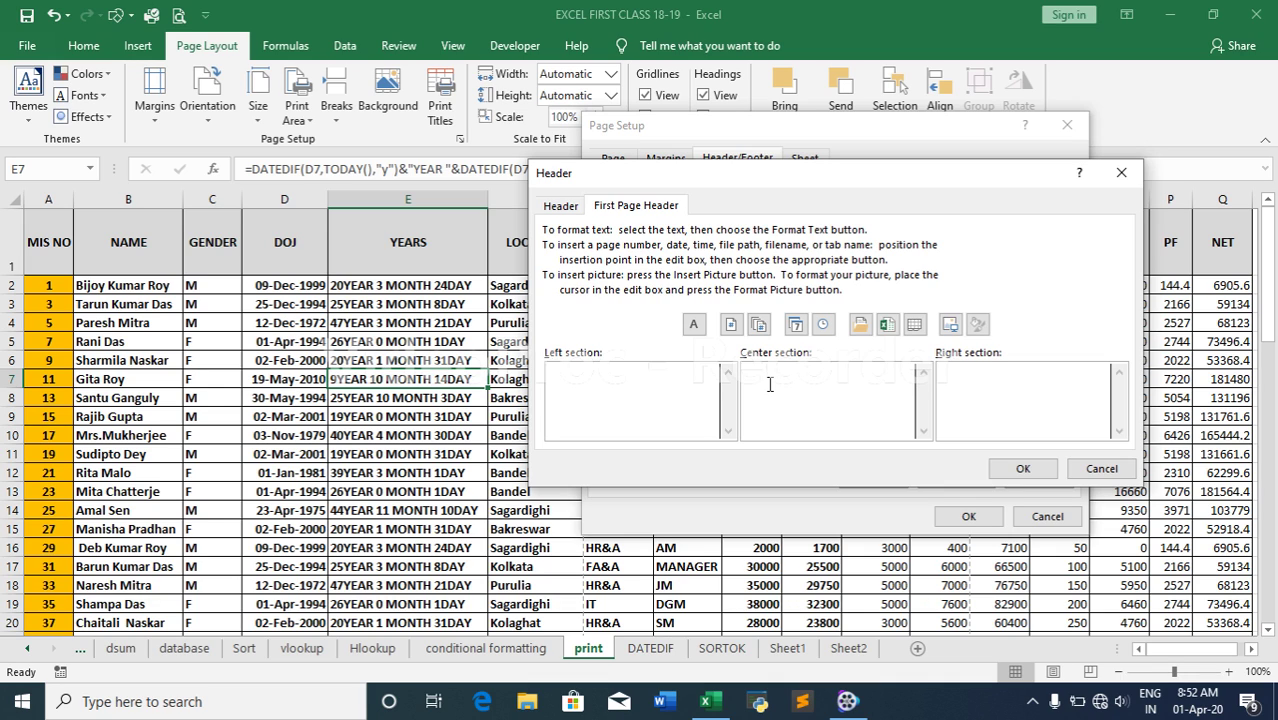
Step: Close the header editor and leave Different first page turned off
left_click(951, 325)
left_click(1023, 468)
left_click(603, 421)
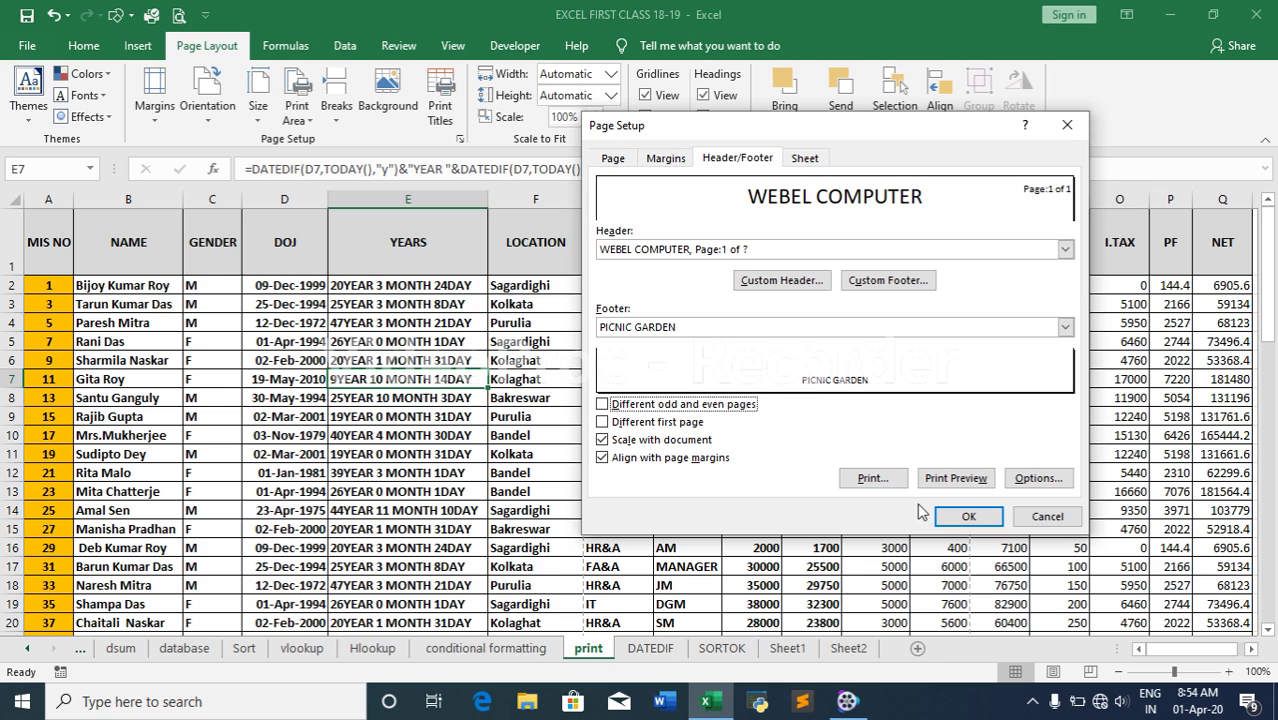
Step: Bring up Page Setup's Page settings: portrait, A4, fit to 2 pages wide by 2 tall
key("ctrl+shift+Tab")
key("ctrl+shift+Tab")
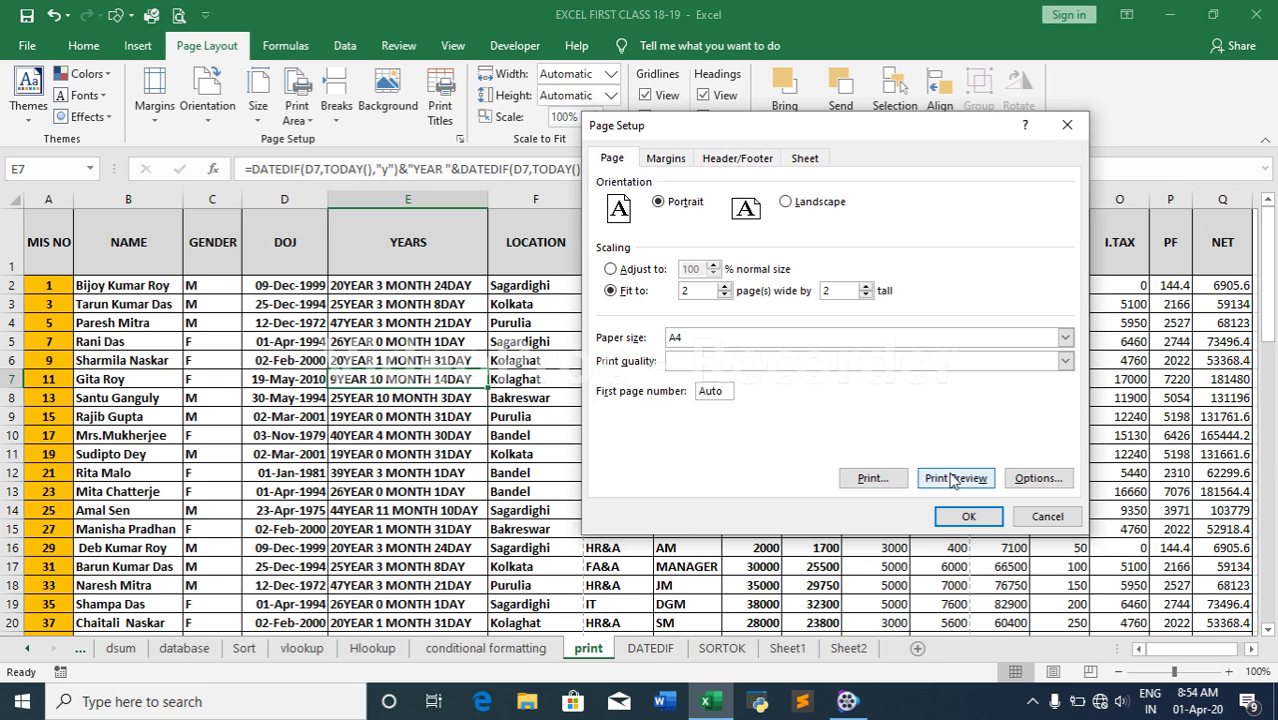